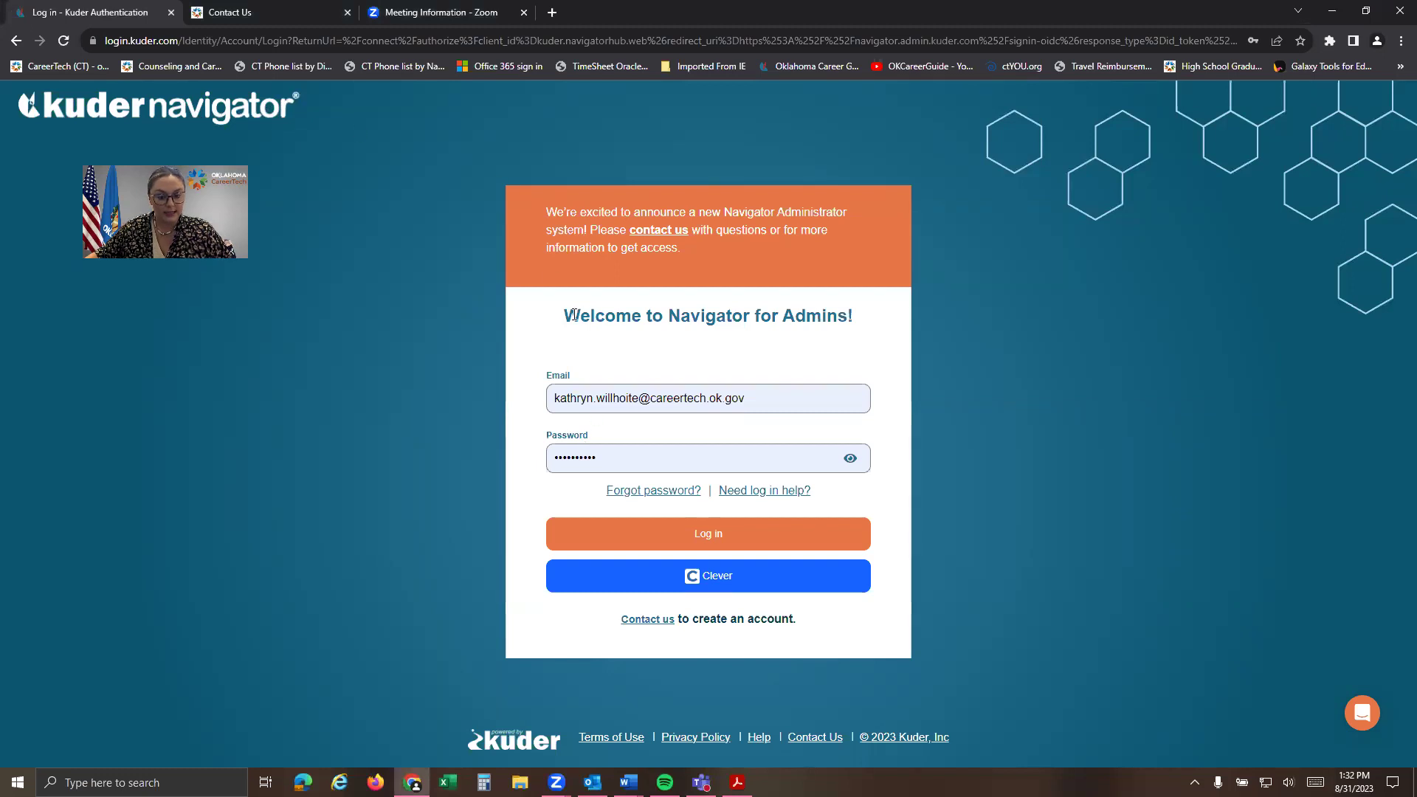
Step: Log in to the Kuder Navigator admin site to load the Reporting Home Insights charts
left_click_drag(632, 316, 850, 316)
left_click(849, 315)
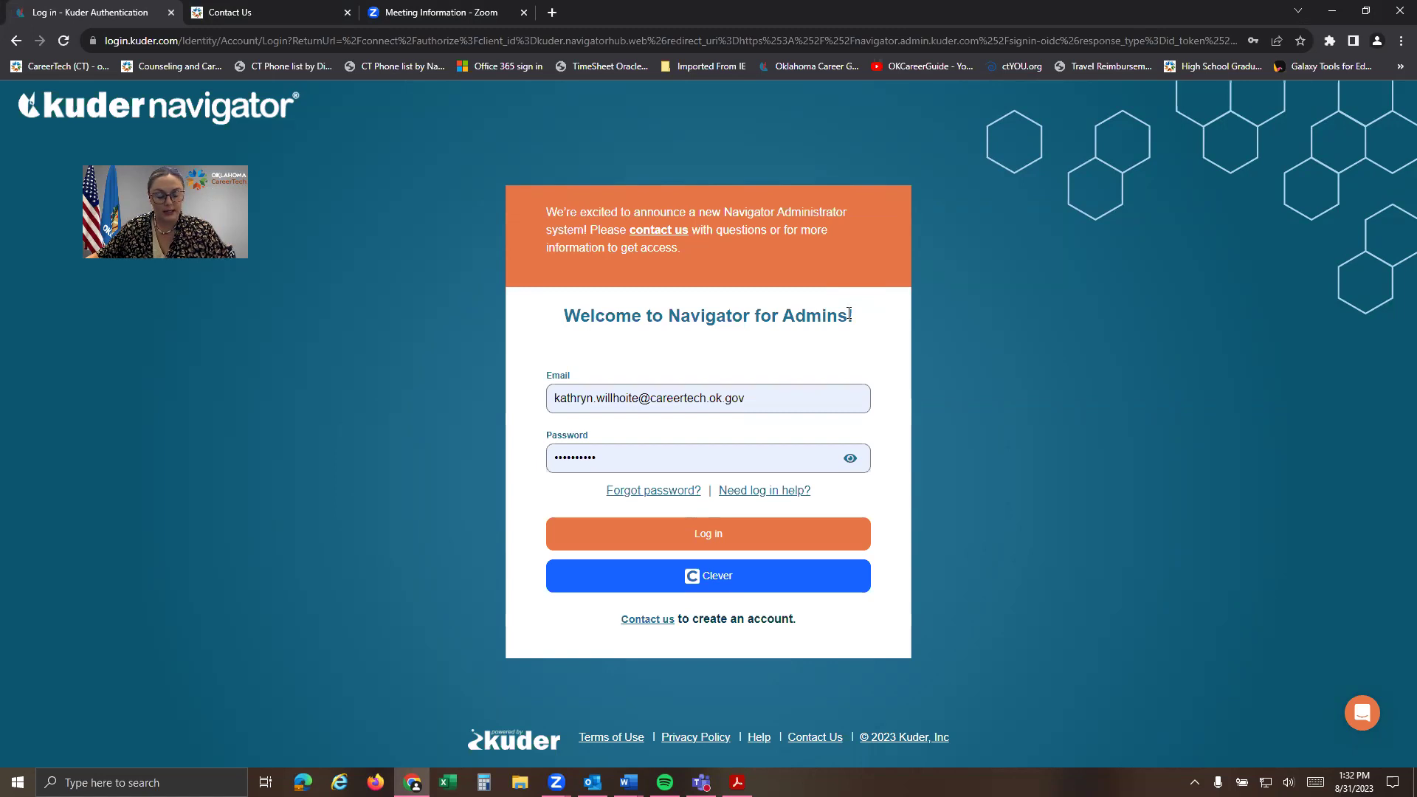
left_click(696, 538)
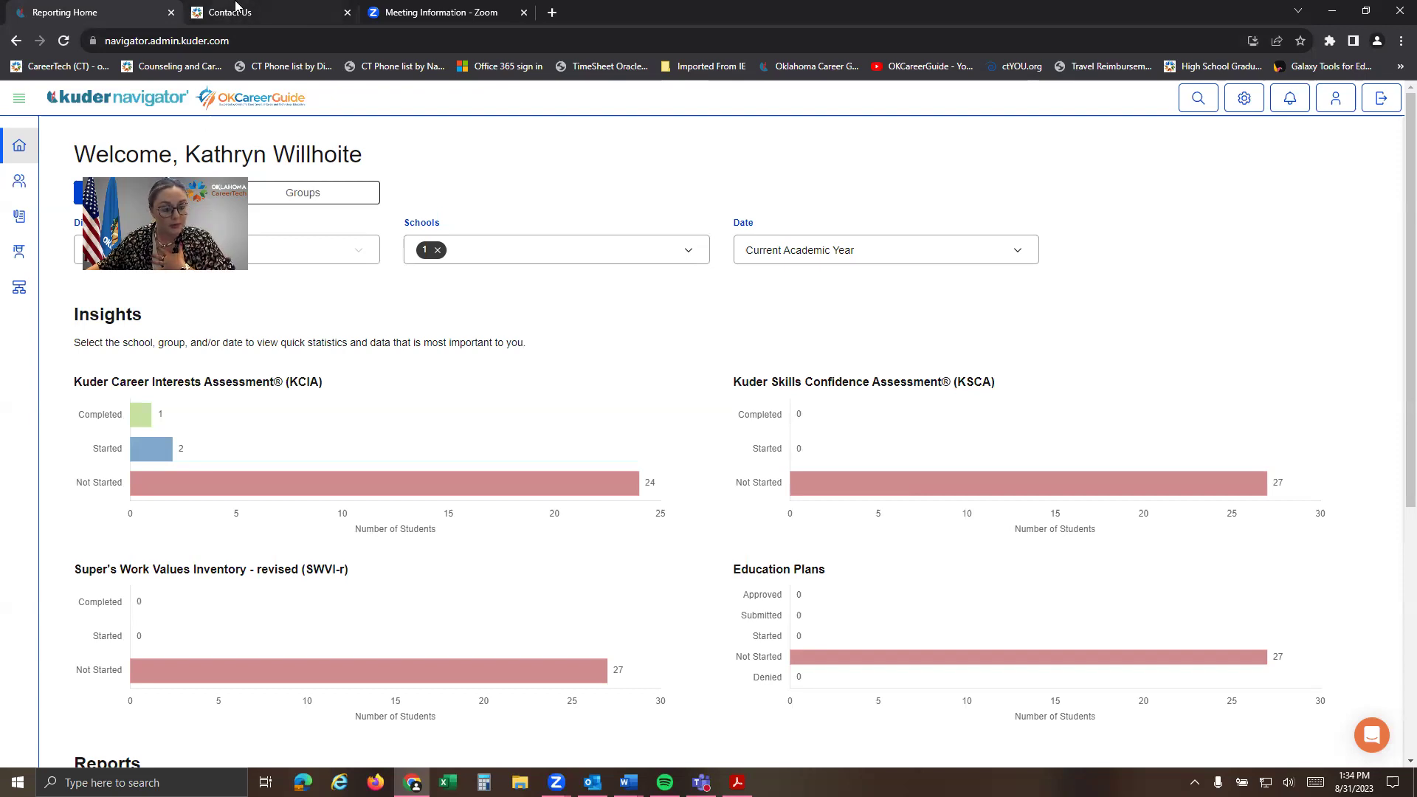
Step: Switch to the Oklahoma CareerTech Counseling and Career Development Contact Us staff page
left_click(236, 9)
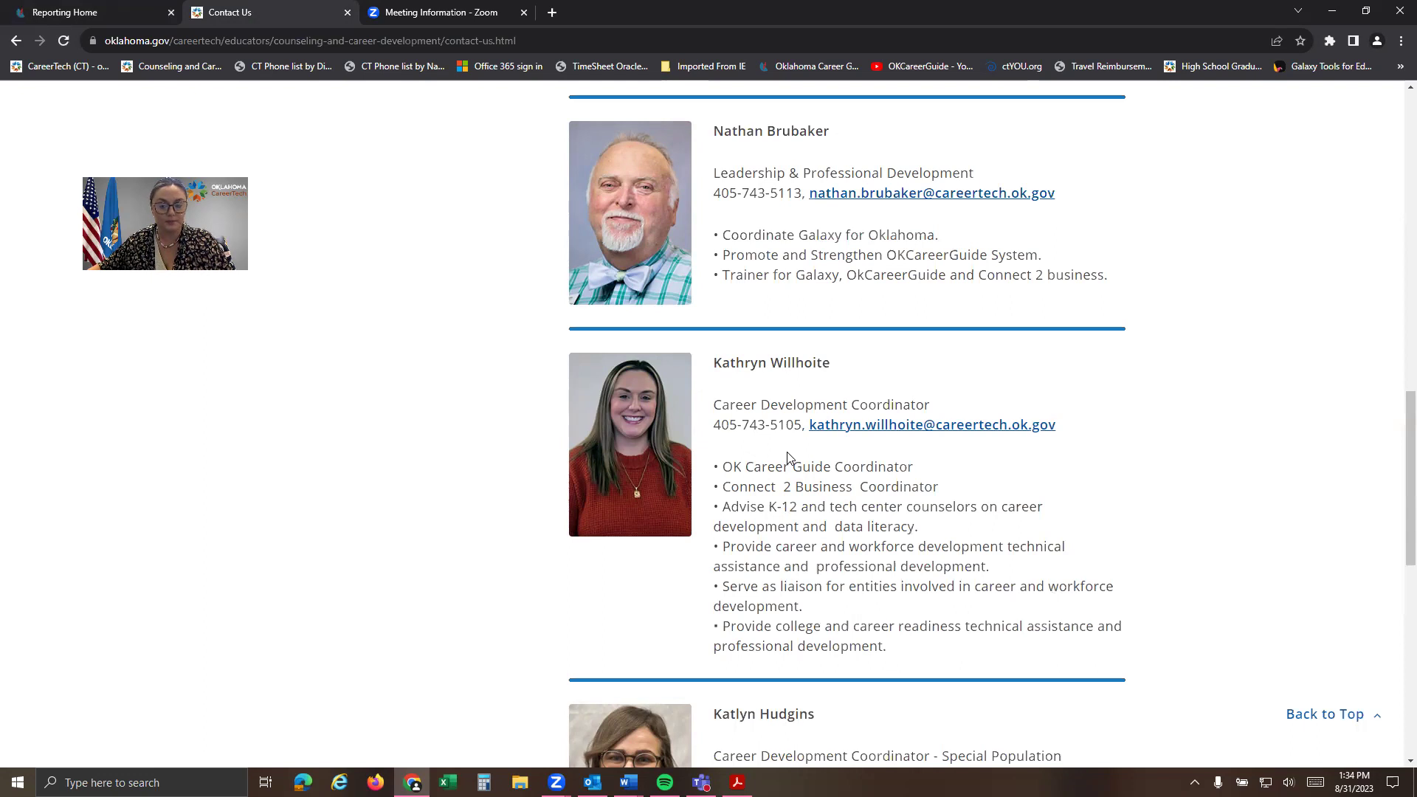
Step: Back in Kuder Navigator, view My Profile showing the District Administrator access level
left_click(70, 9)
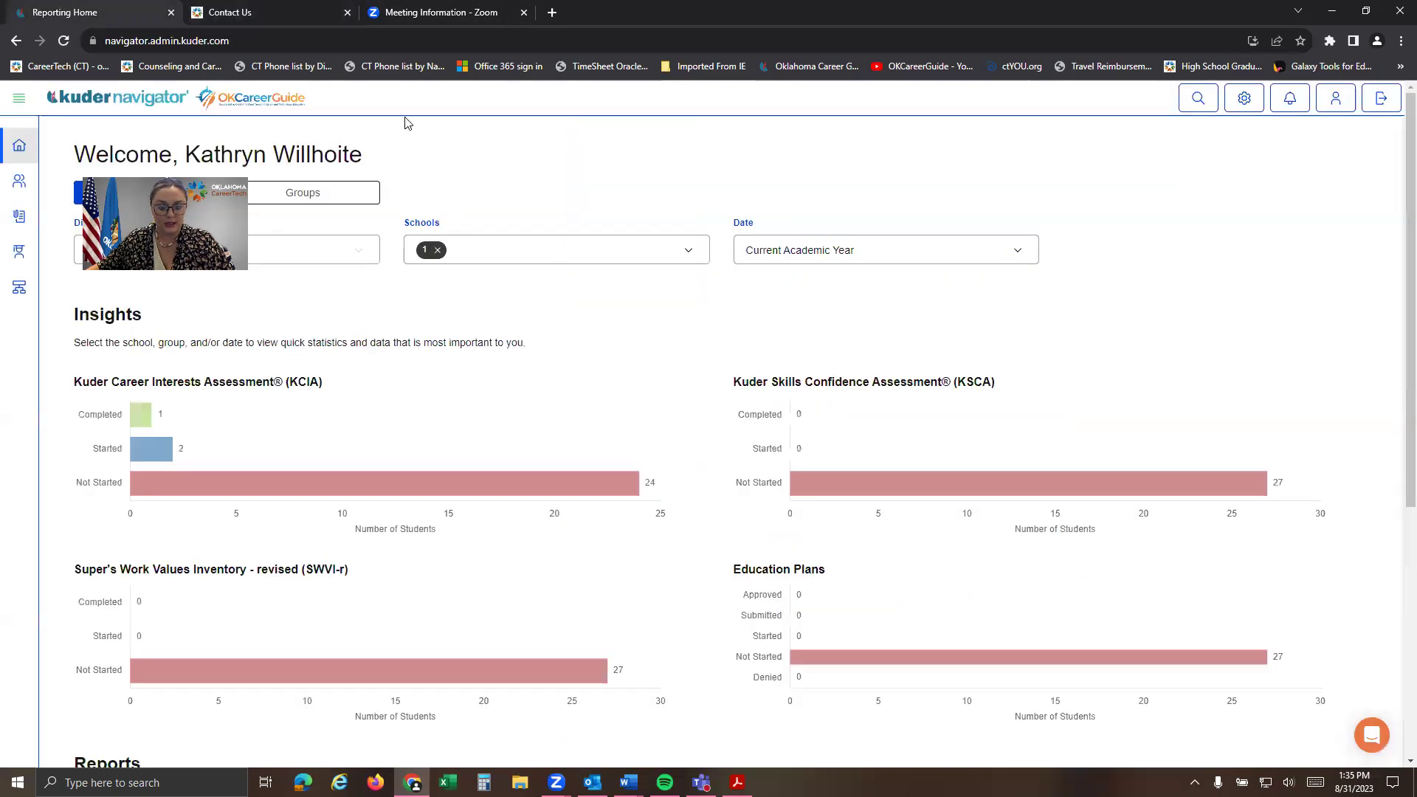
left_click(1333, 104)
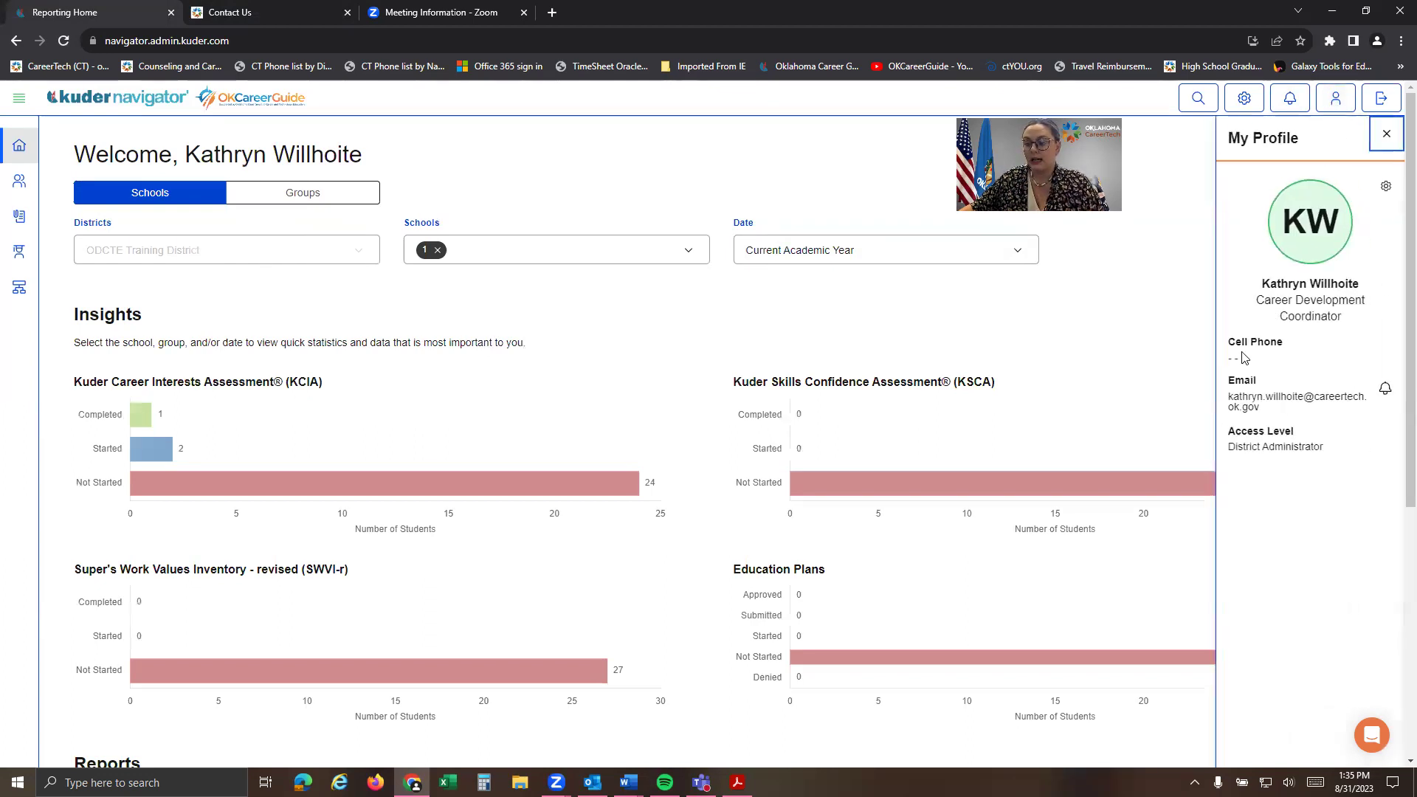
mouse_move(1225, 443)
left_mouse_down()
mouse_move(1342, 458)
mouse_move(1226, 445)
left_mouse_up()
left_click(1344, 453)
left_click(1277, 461)
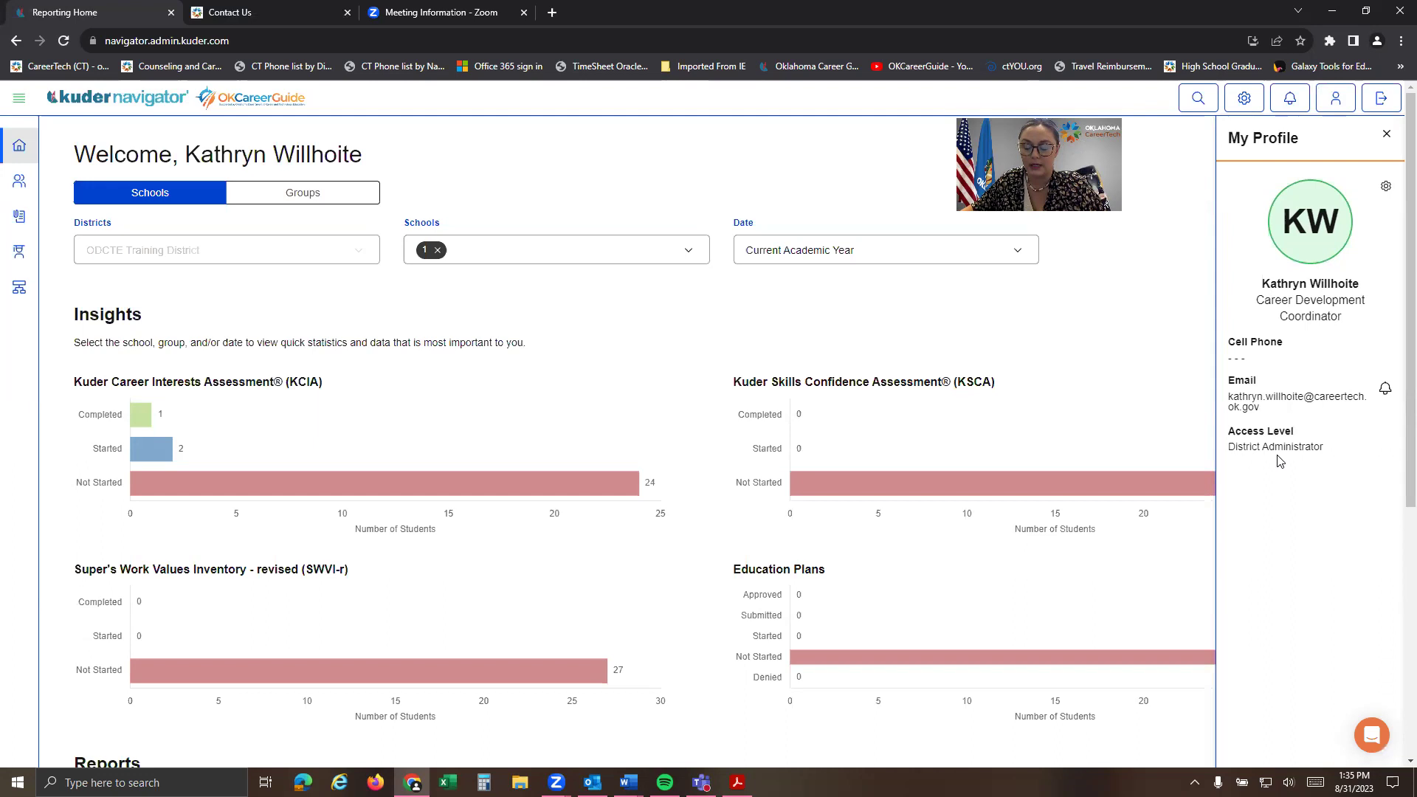
Step: Close the profile and filter dashboard schools to ODCTE Training HS only, unchecking ODCTE Tech Training
left_click(1387, 133)
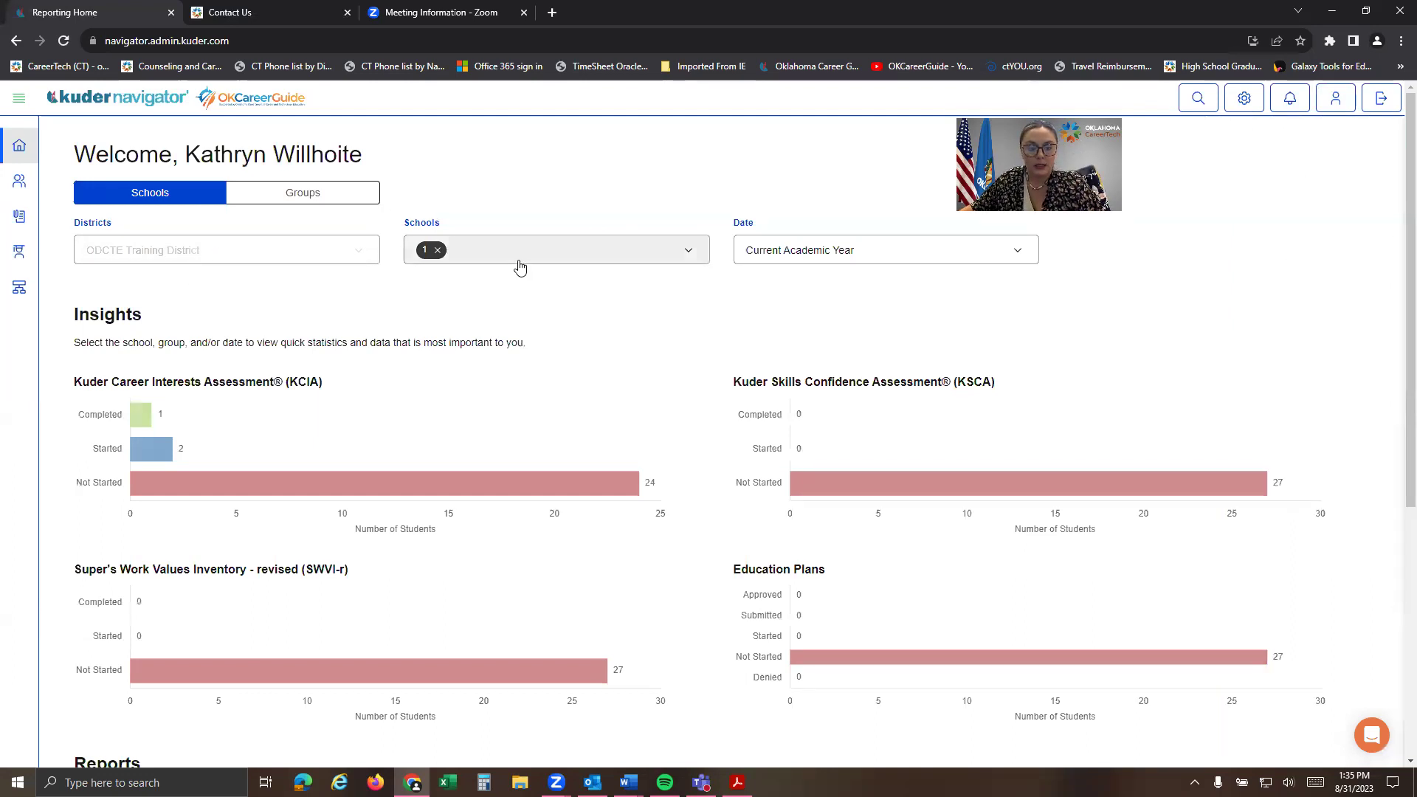
left_click(698, 253)
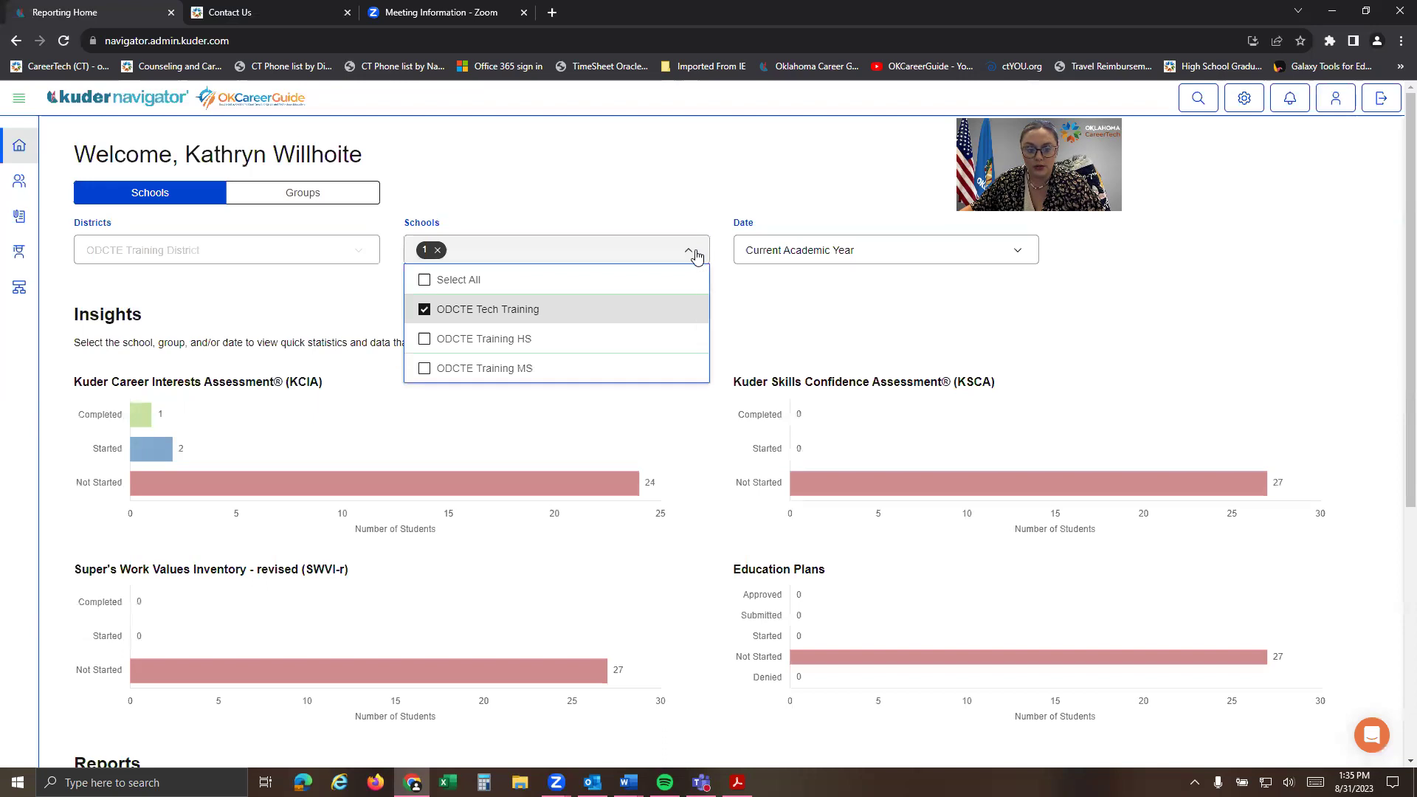
left_click(491, 338)
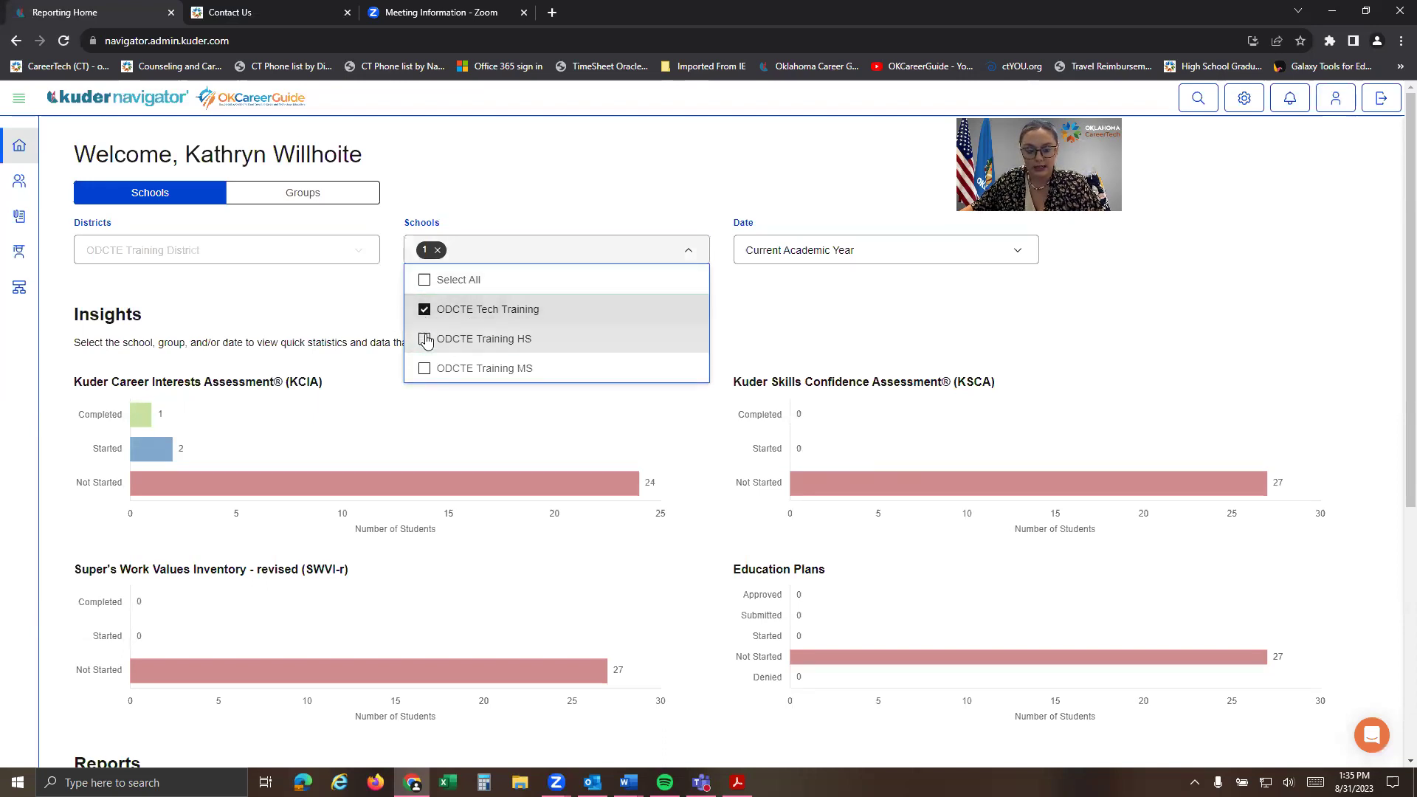
left_click(425, 310)
left_click(424, 369)
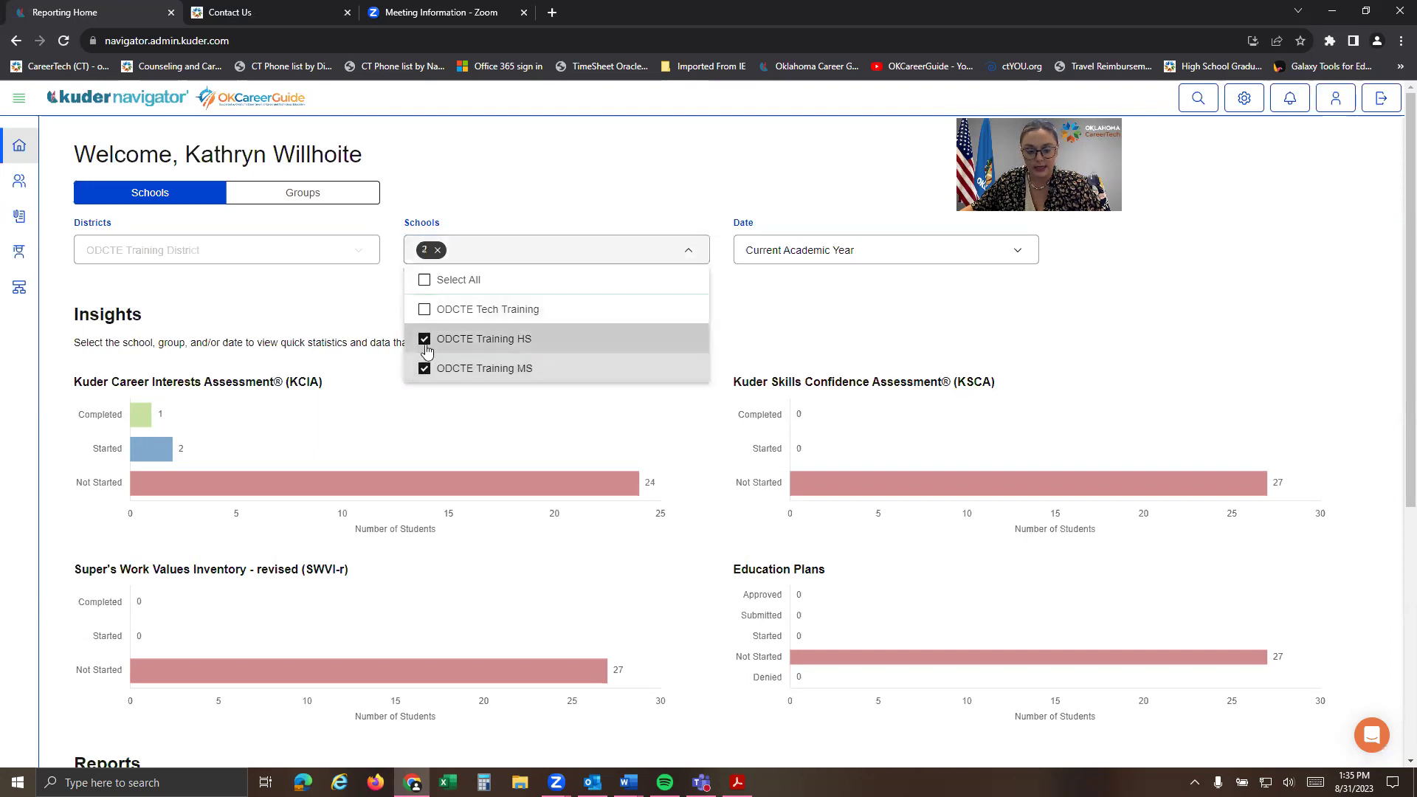
left_click(424, 340)
left_click(721, 320)
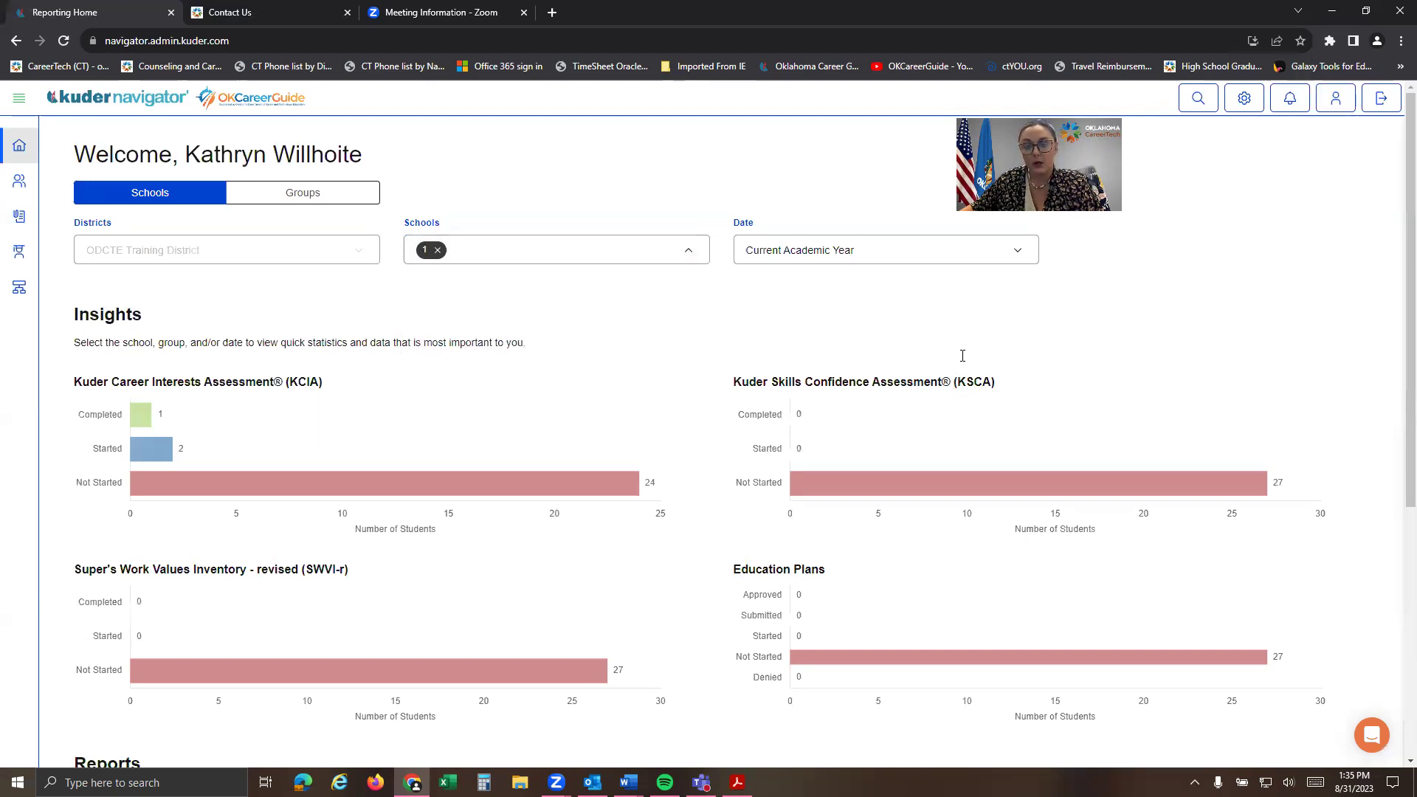
left_click(550, 268)
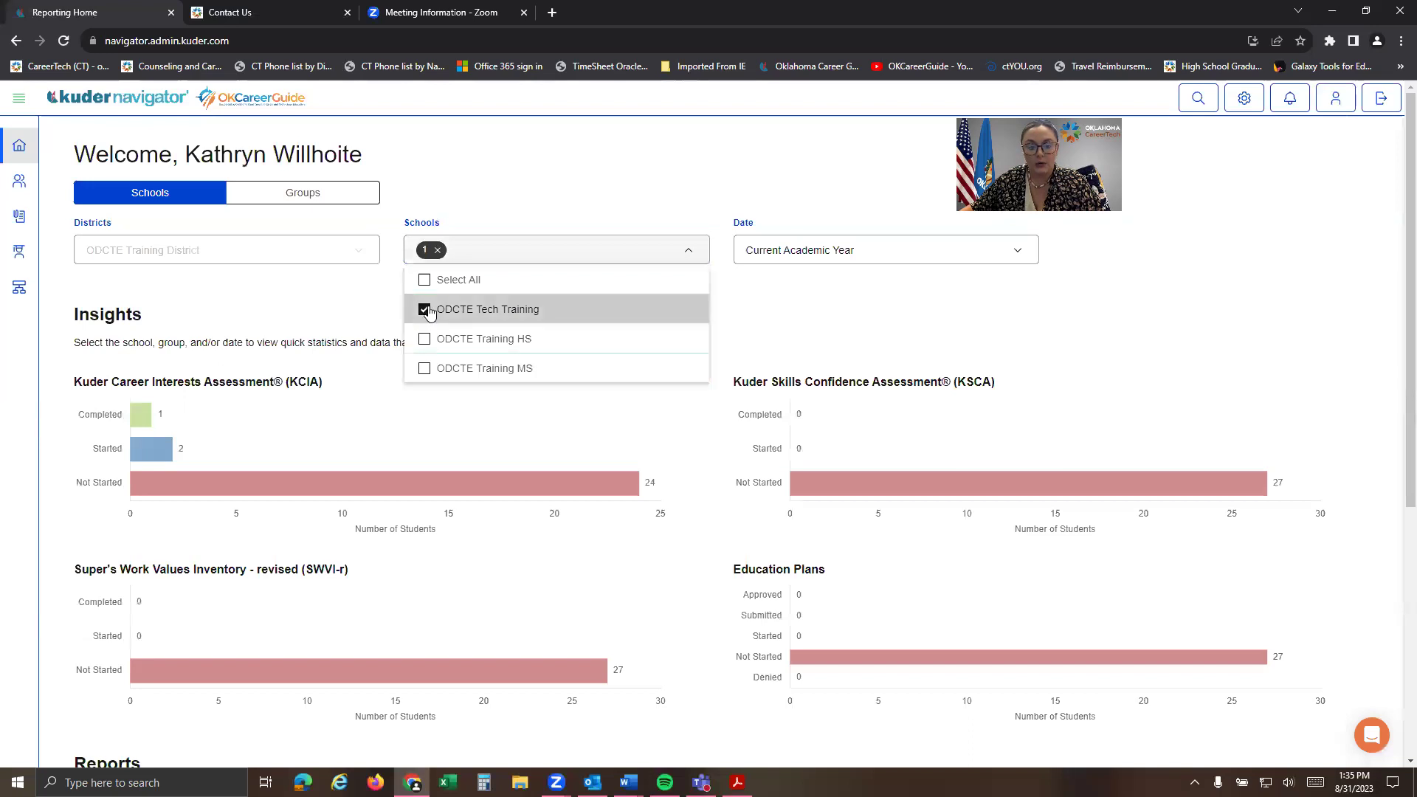
left_click(473, 337)
left_click(458, 310)
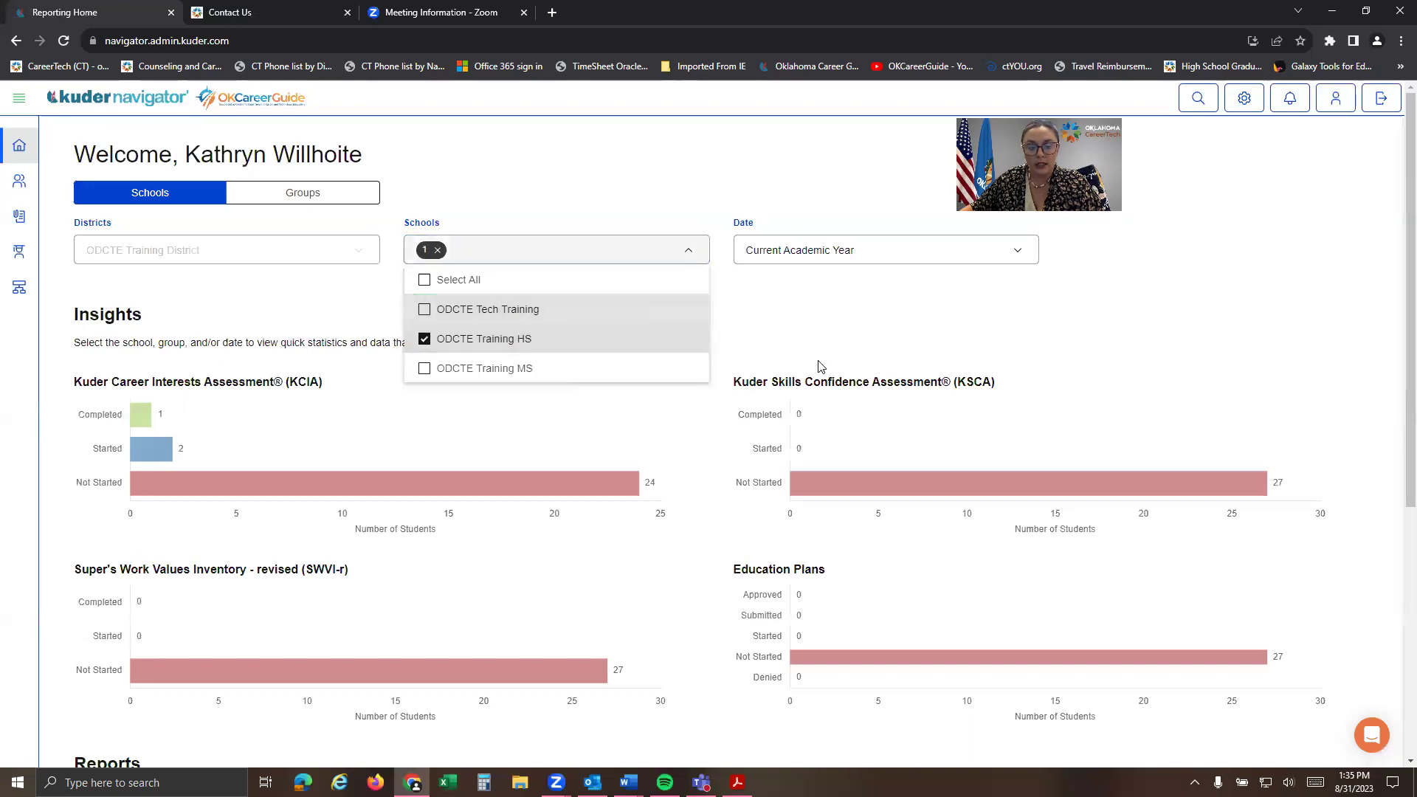
left_click(959, 331)
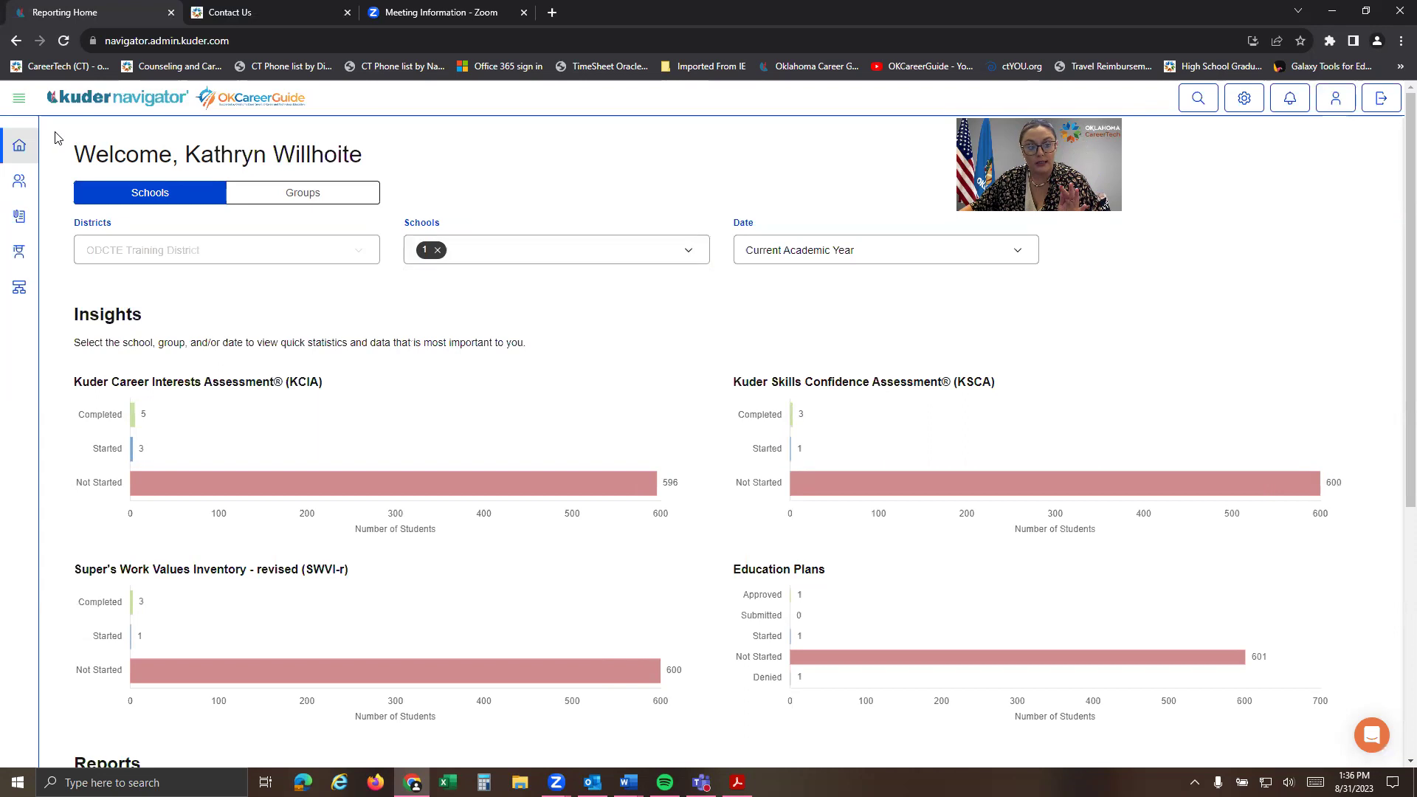
Step: Expand Organization Management in the sidebar and go to School Management for ODCTE Training HS
mouse_move(39, 146)
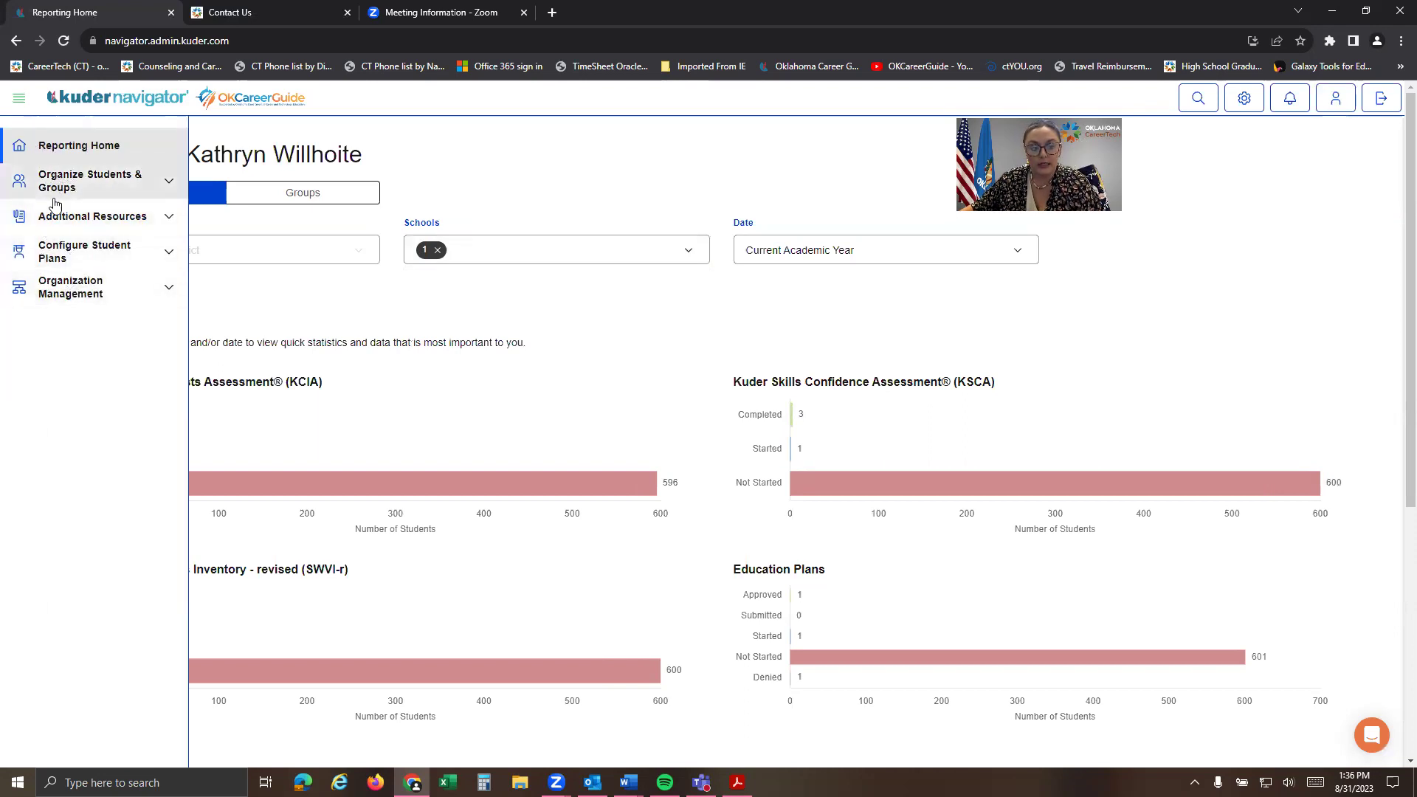
left_click(38, 294)
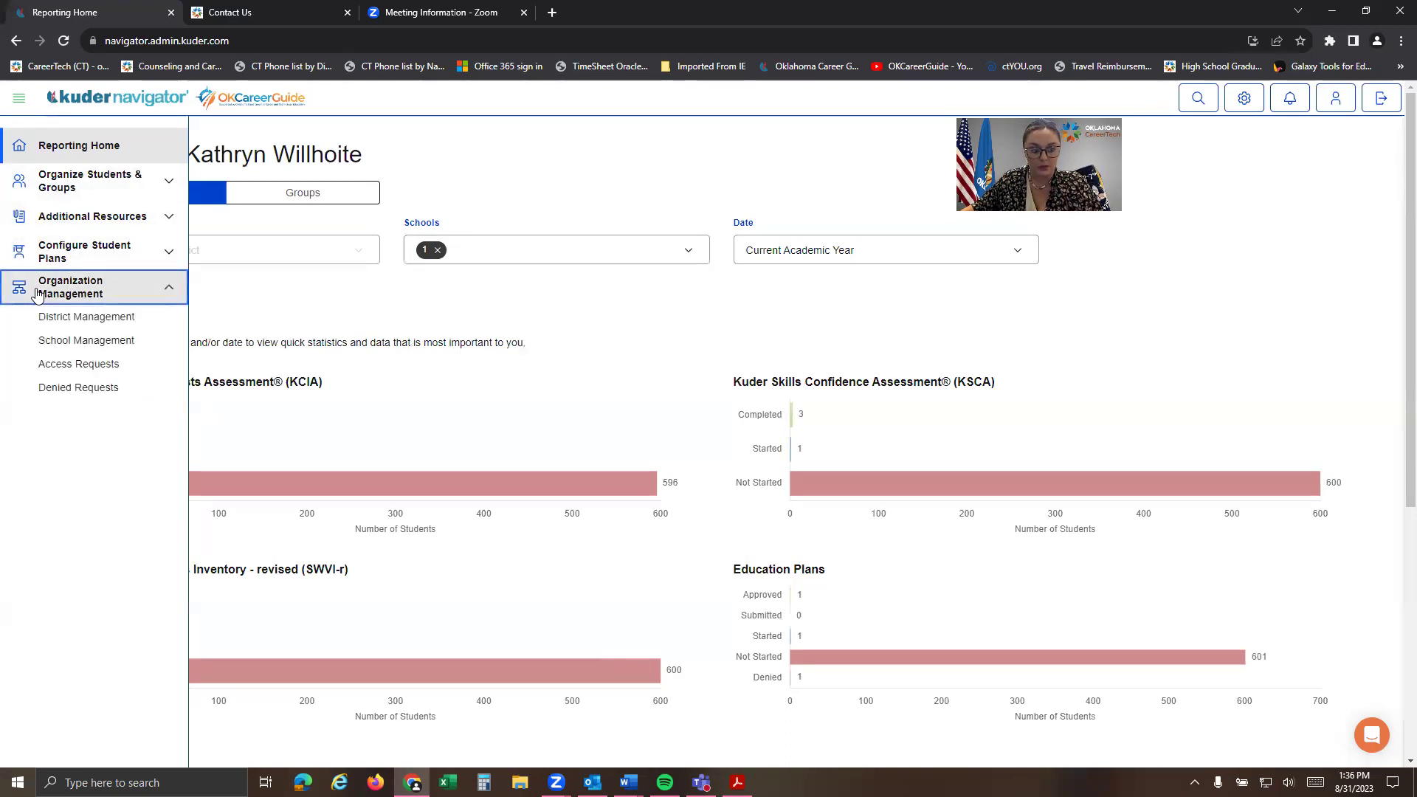
left_click(60, 342)
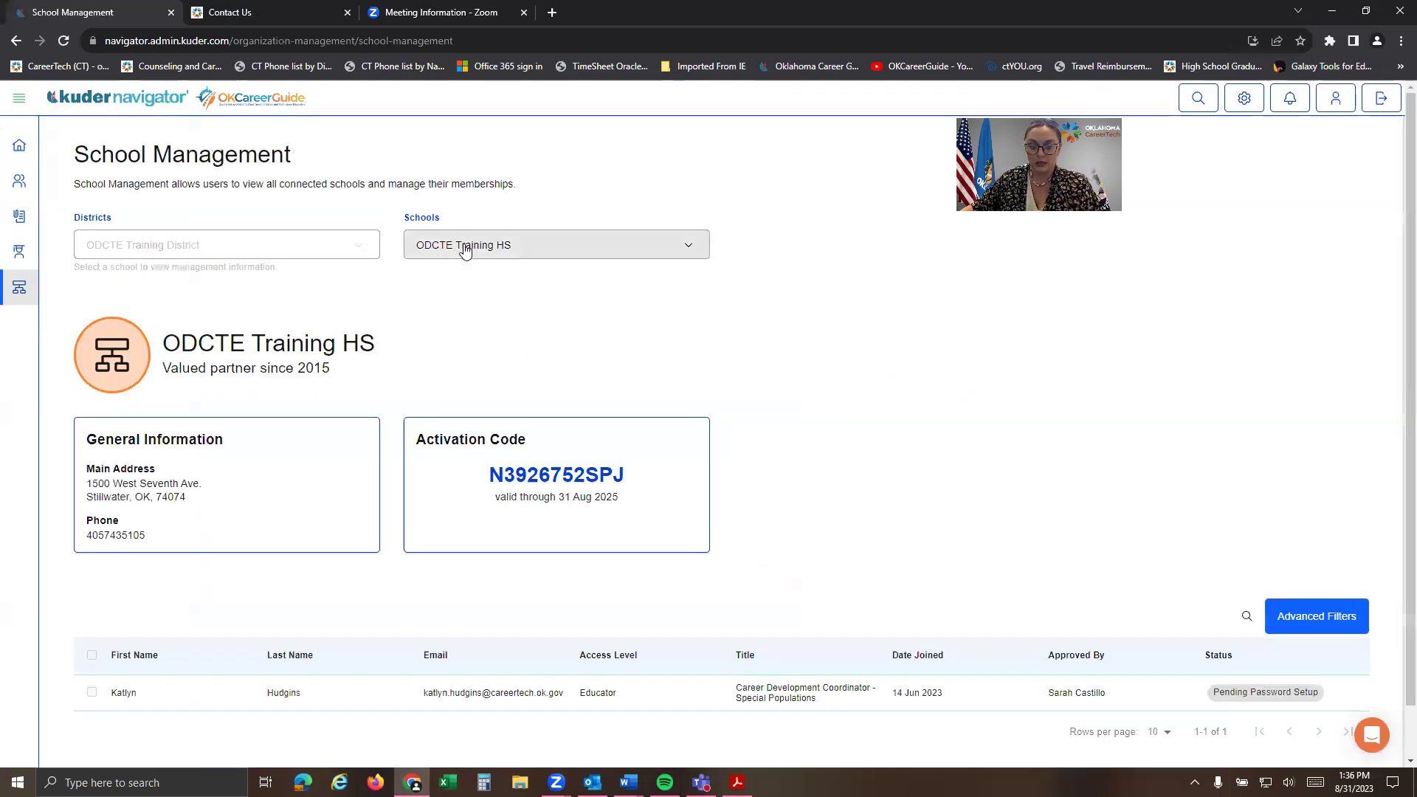
Step: Review the school details, briefly viewing ODCTE Training MS before returning to ODCTE Training HS
left_click(565, 256)
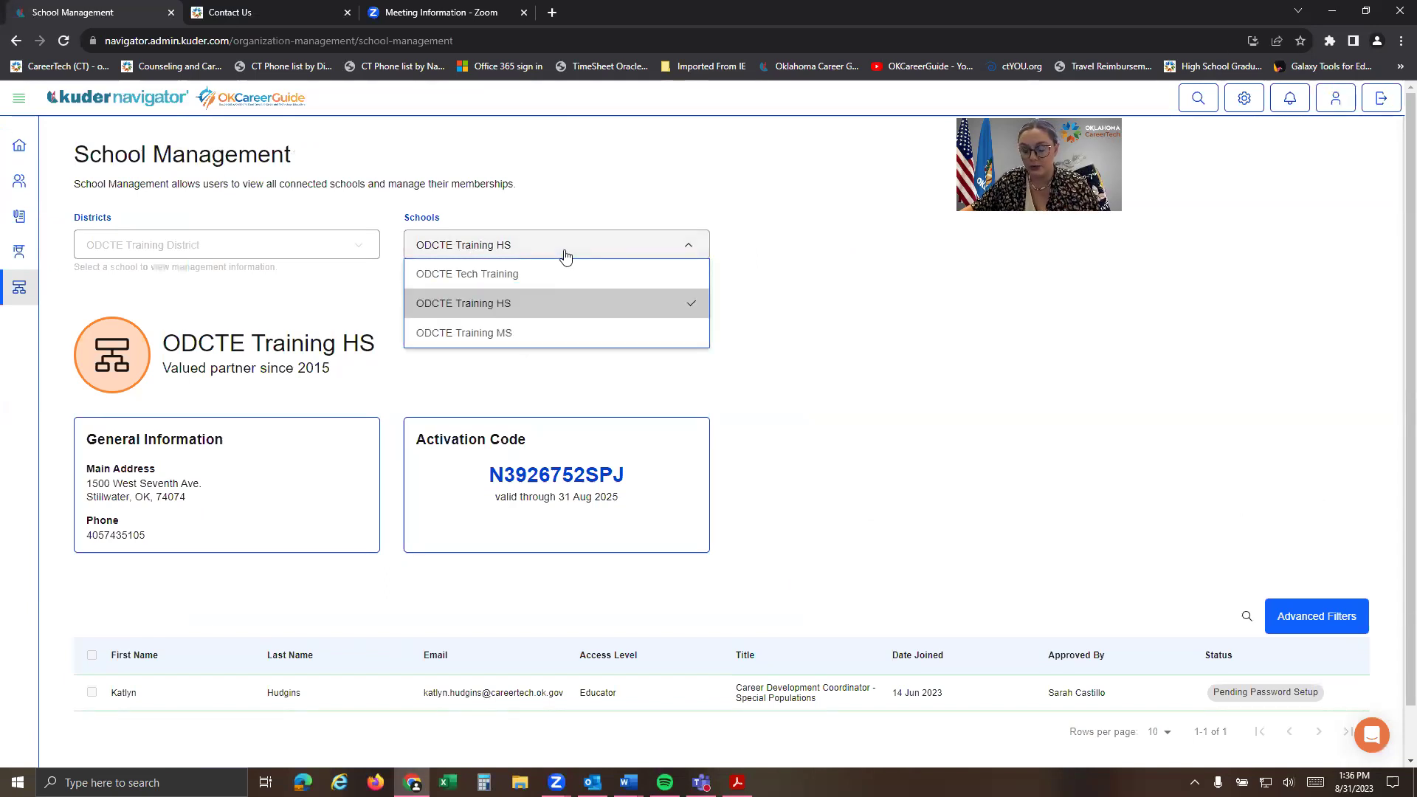
left_click(564, 254)
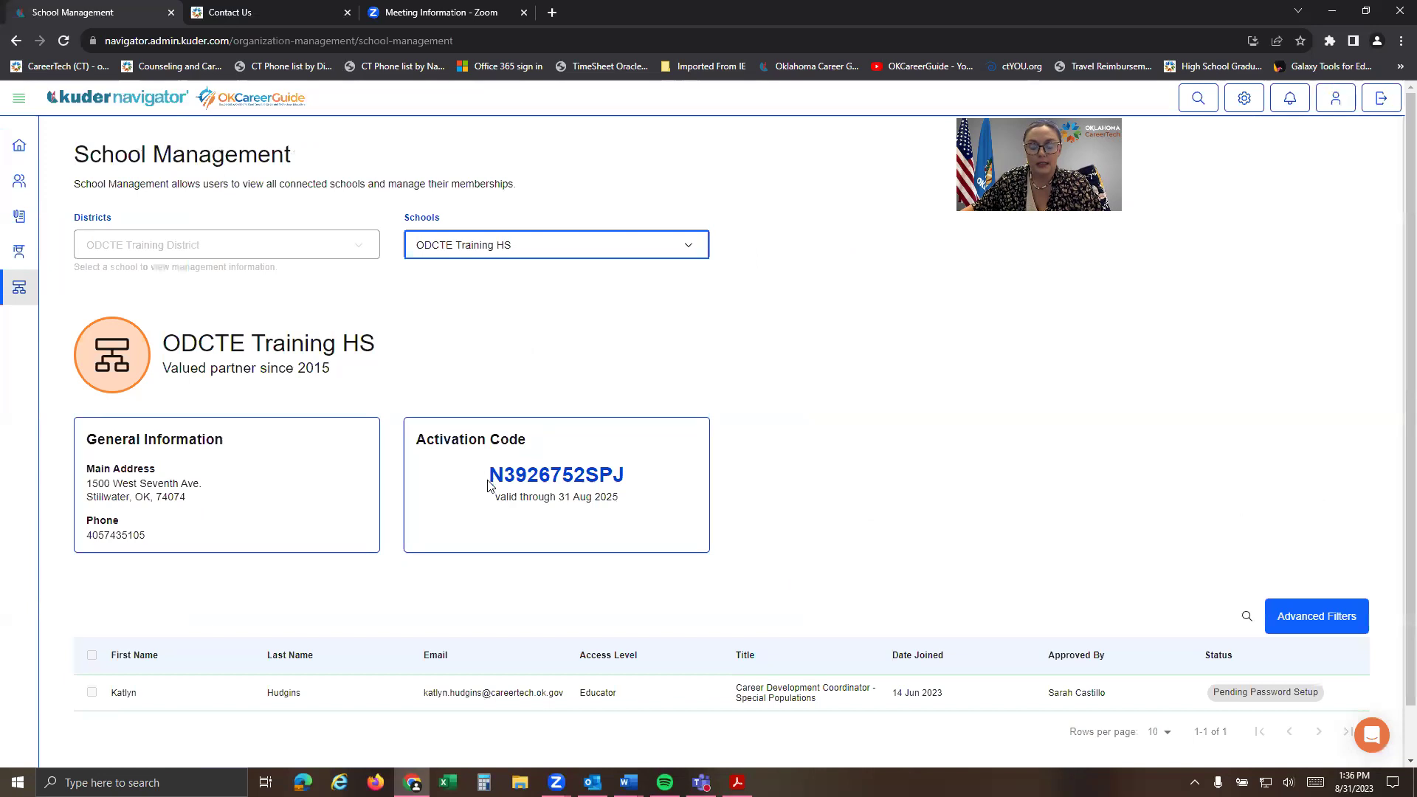
left_click_drag(416, 435, 640, 505)
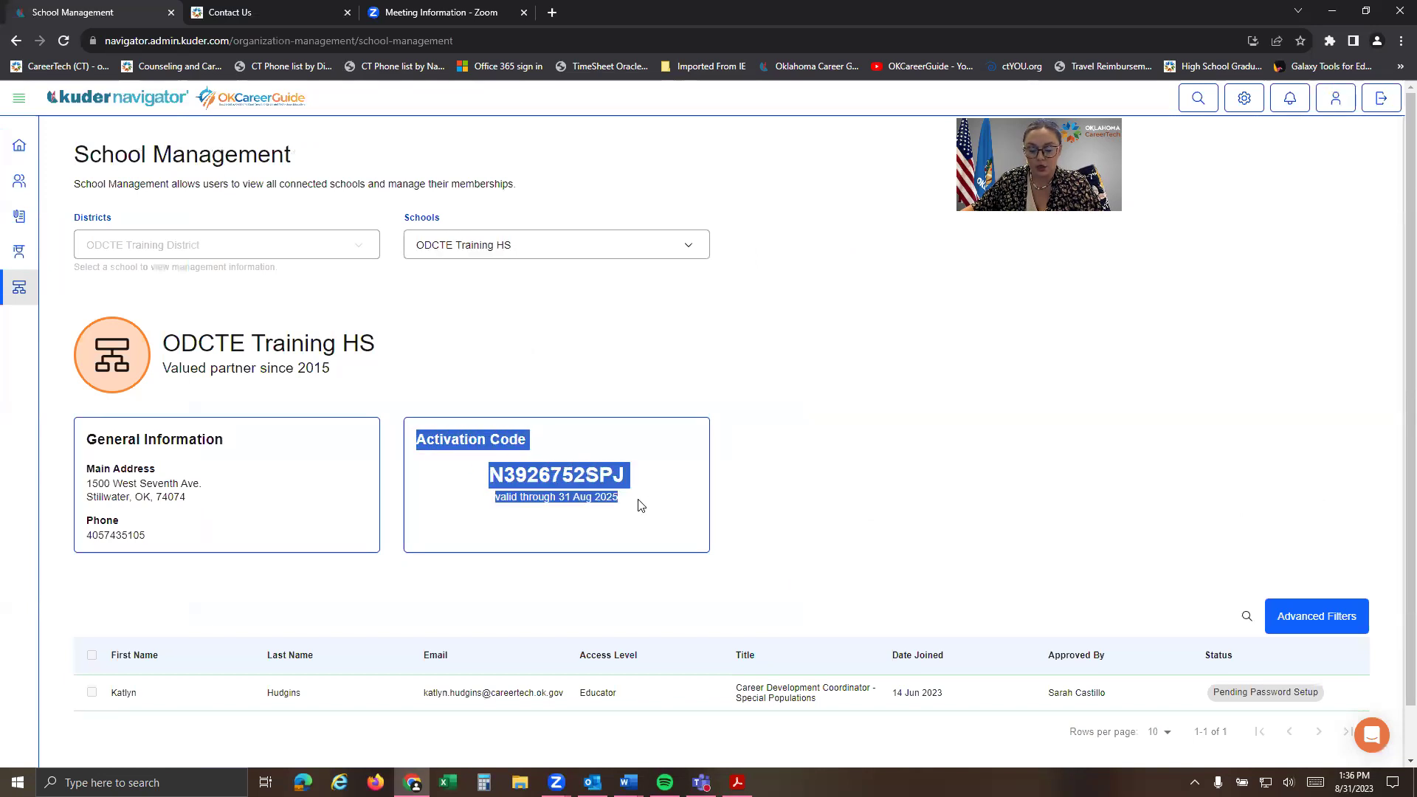
left_click(641, 505)
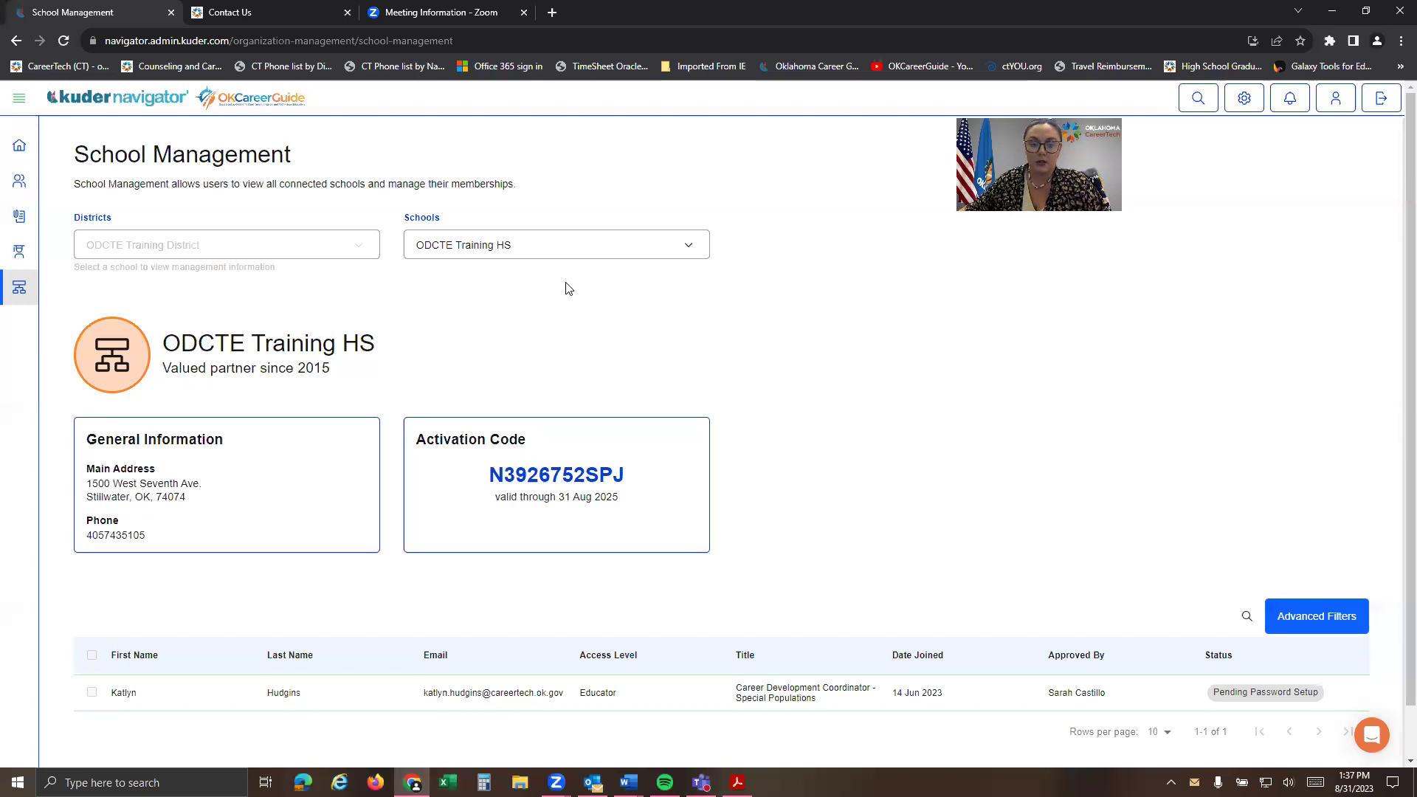
left_click(543, 254)
left_click(496, 335)
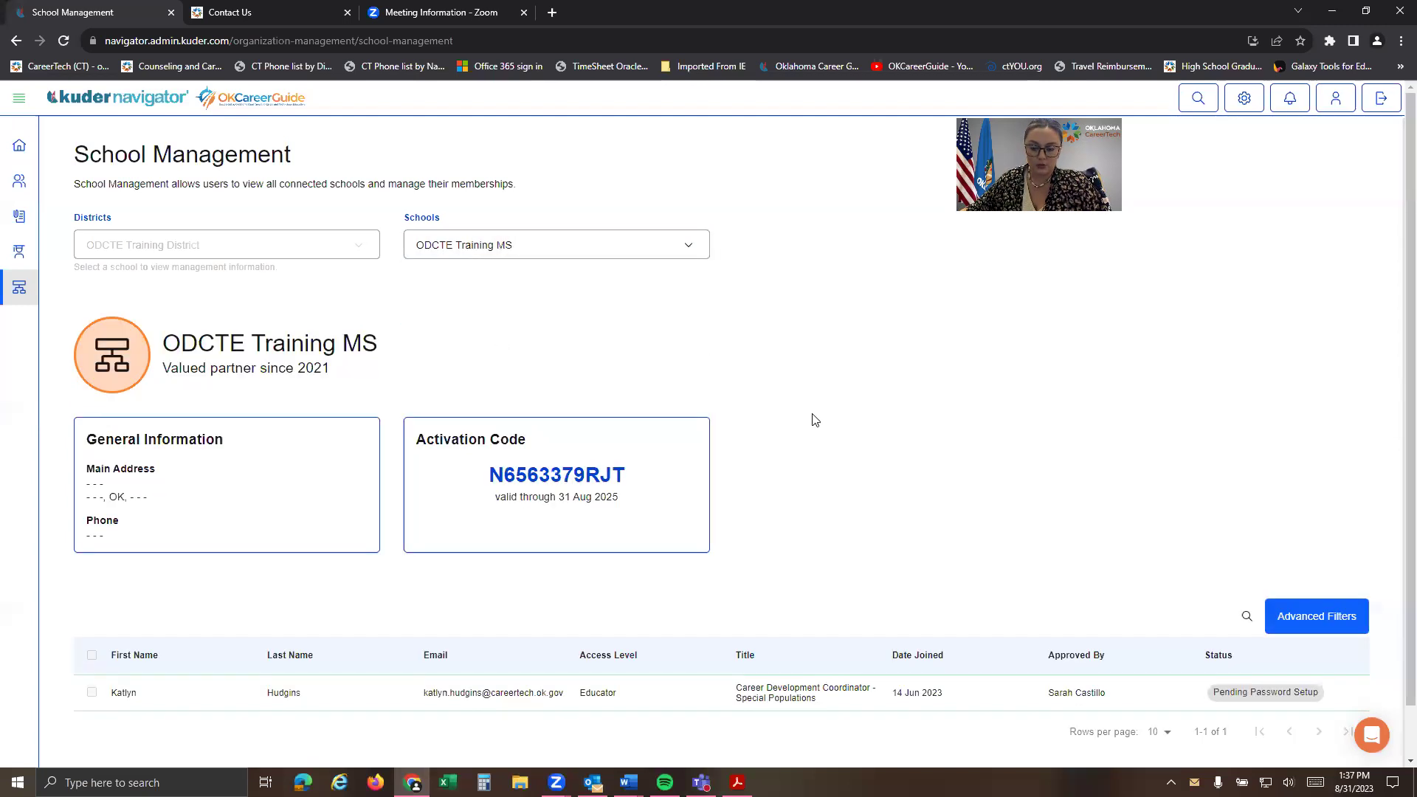
left_click(572, 242)
left_click(544, 313)
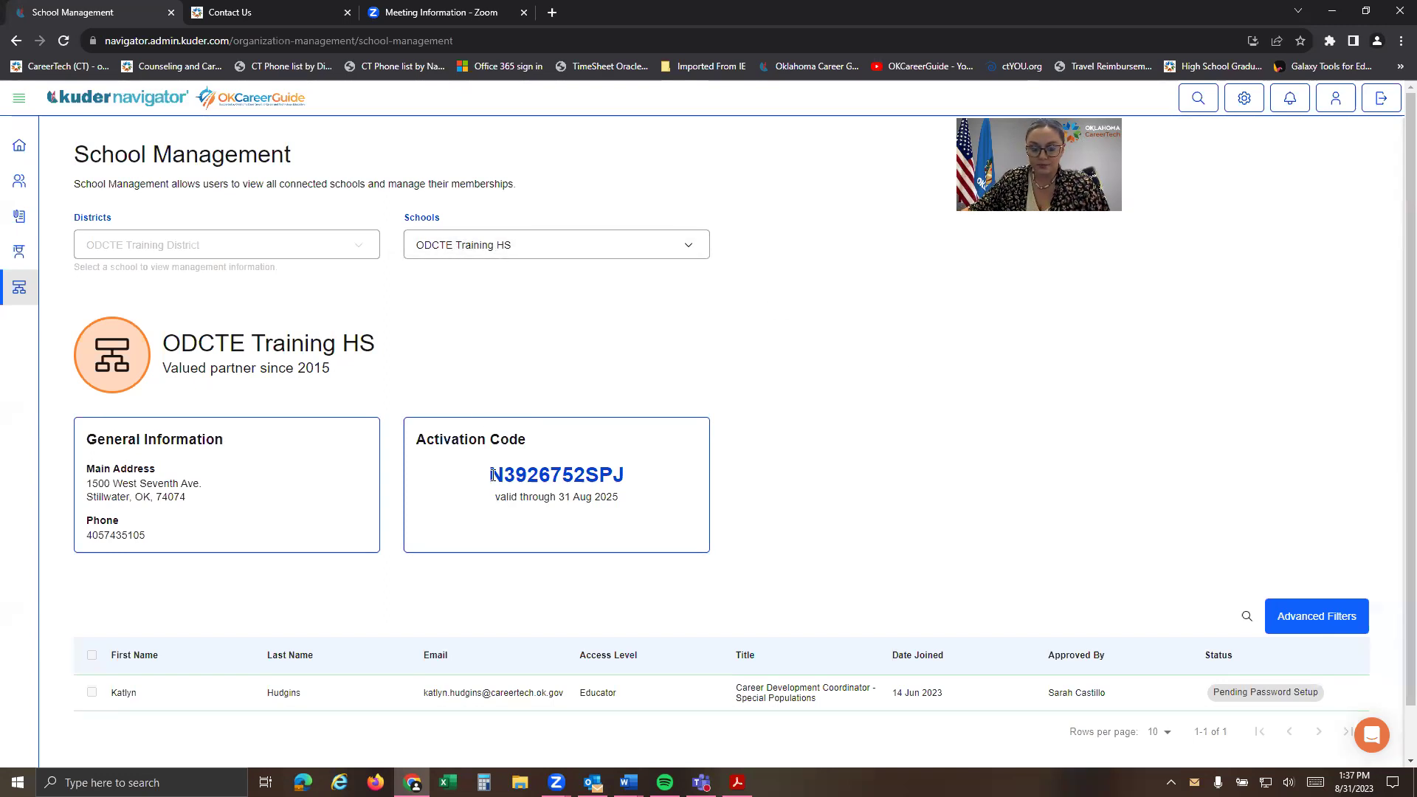
Step: Copy the ODCTE Training HS activation code via the right-click Copy option
left_click_drag(489, 476, 606, 471)
right_click(606, 471)
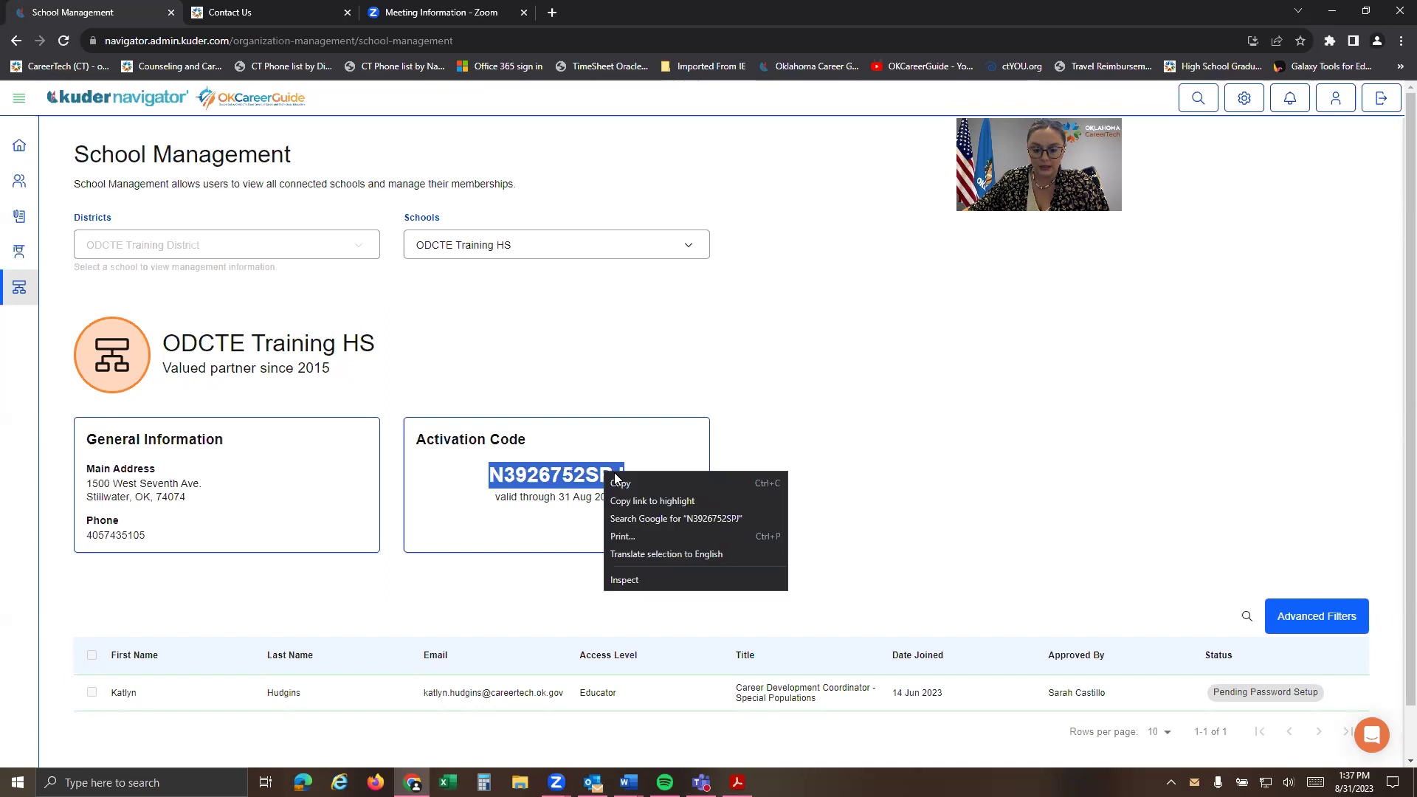
left_click(628, 485)
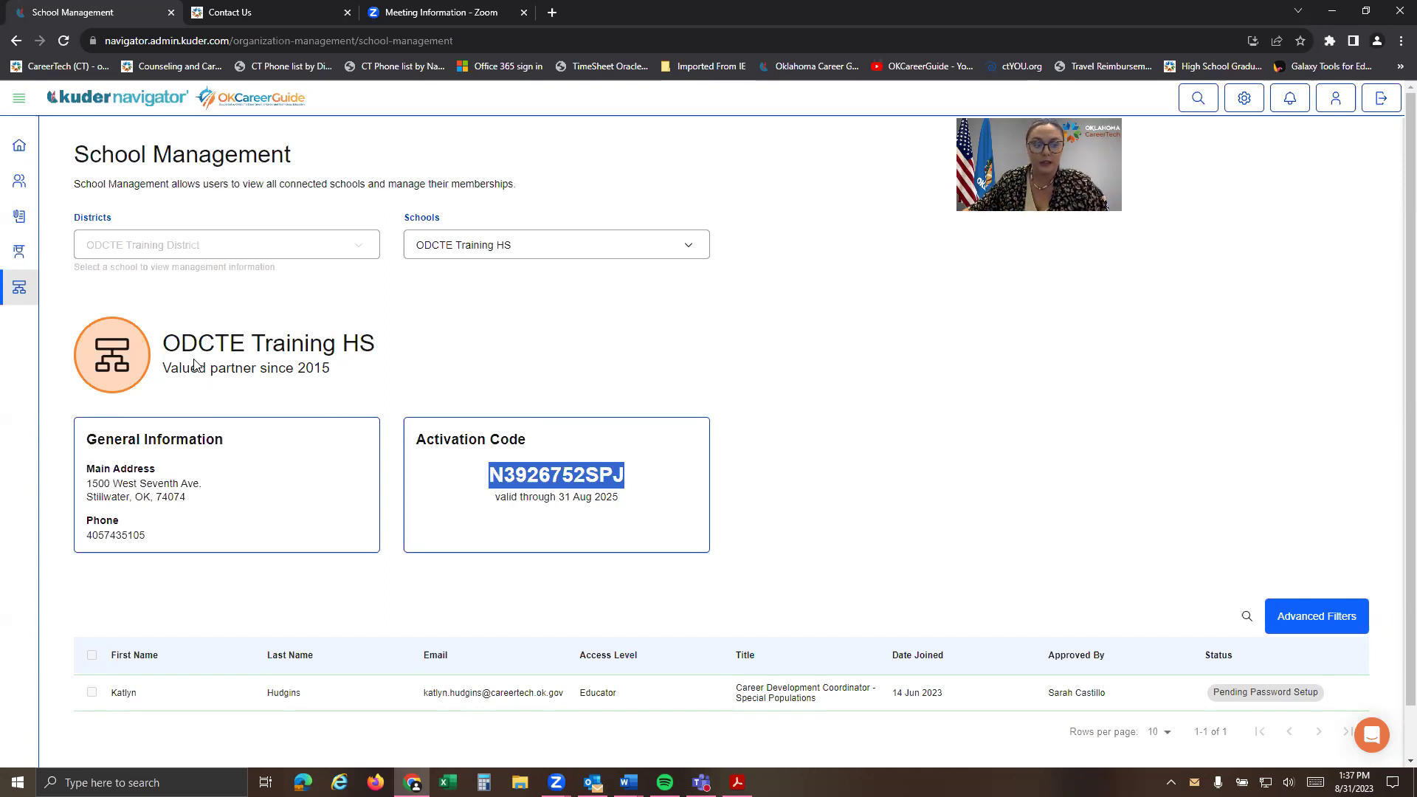
right_click(563, 465)
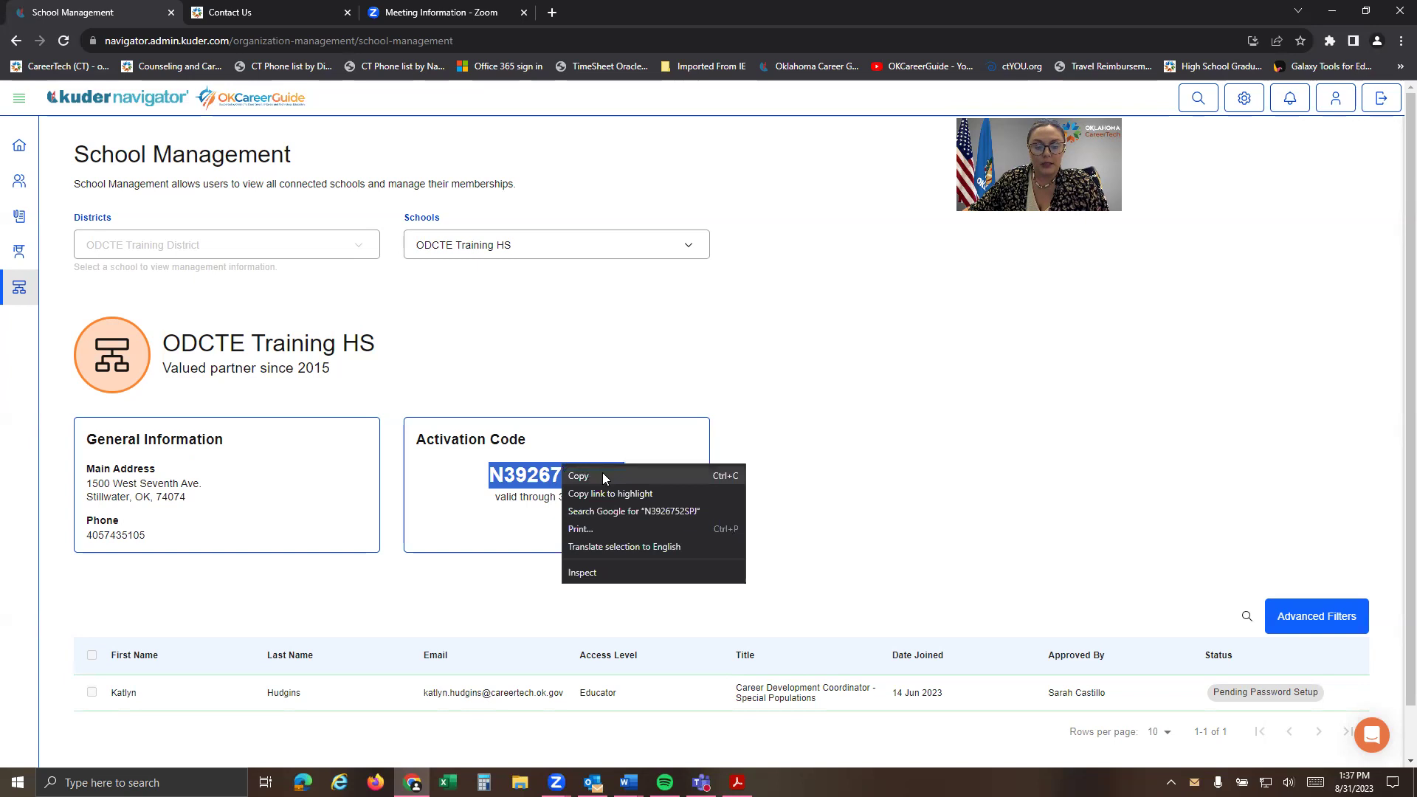
left_click(602, 475)
Step: Go to Transition Students under Organize Students & Groups
mouse_move(18, 183)
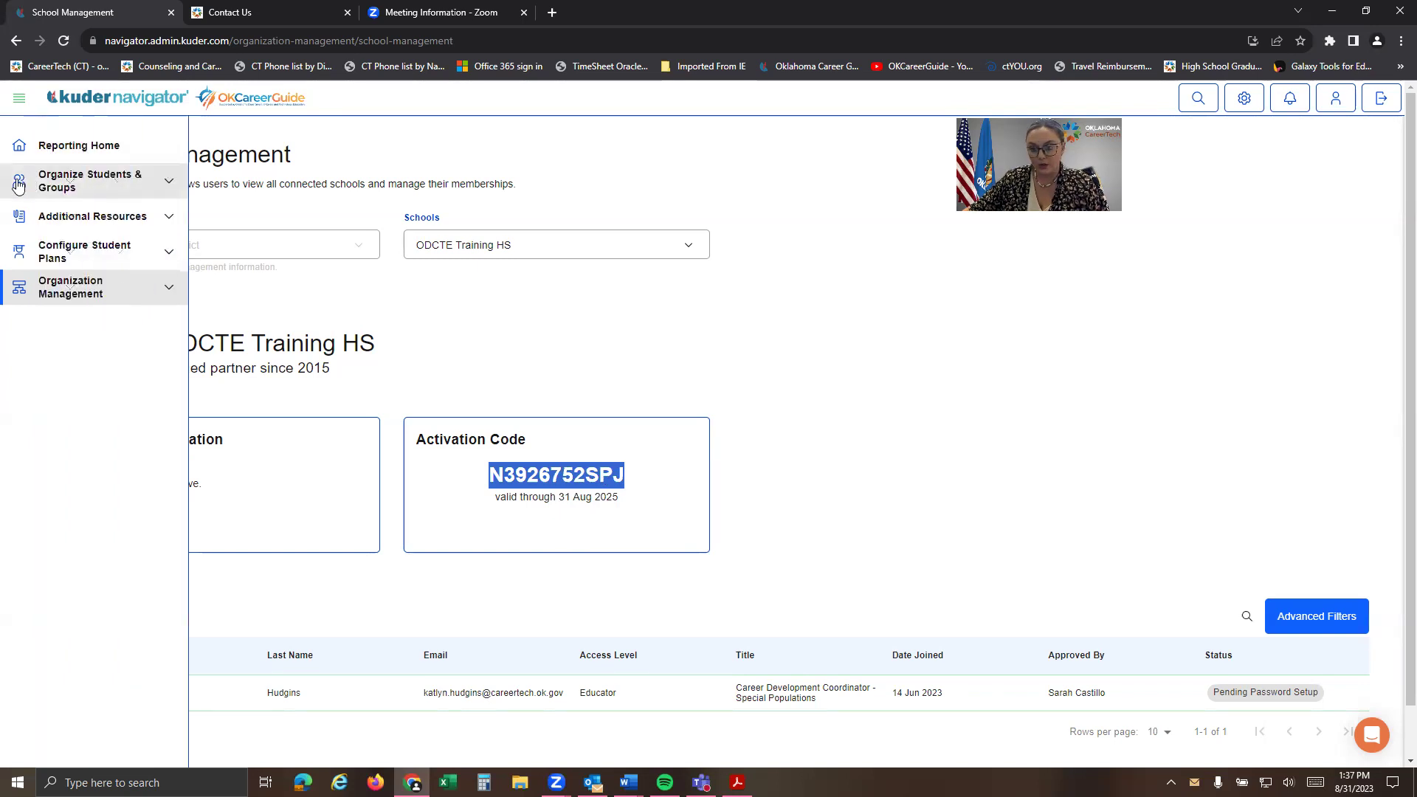
left_click(22, 182)
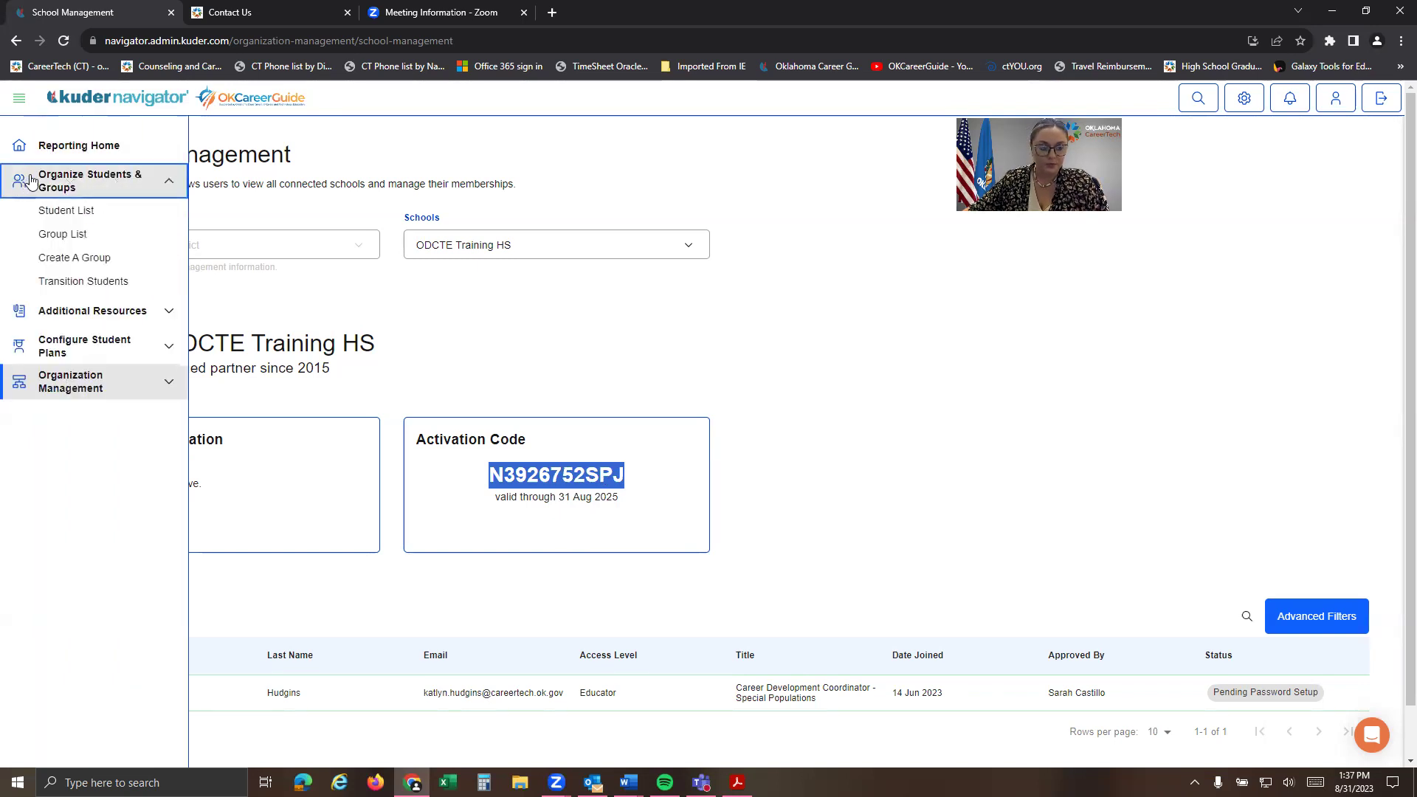
left_click(78, 283)
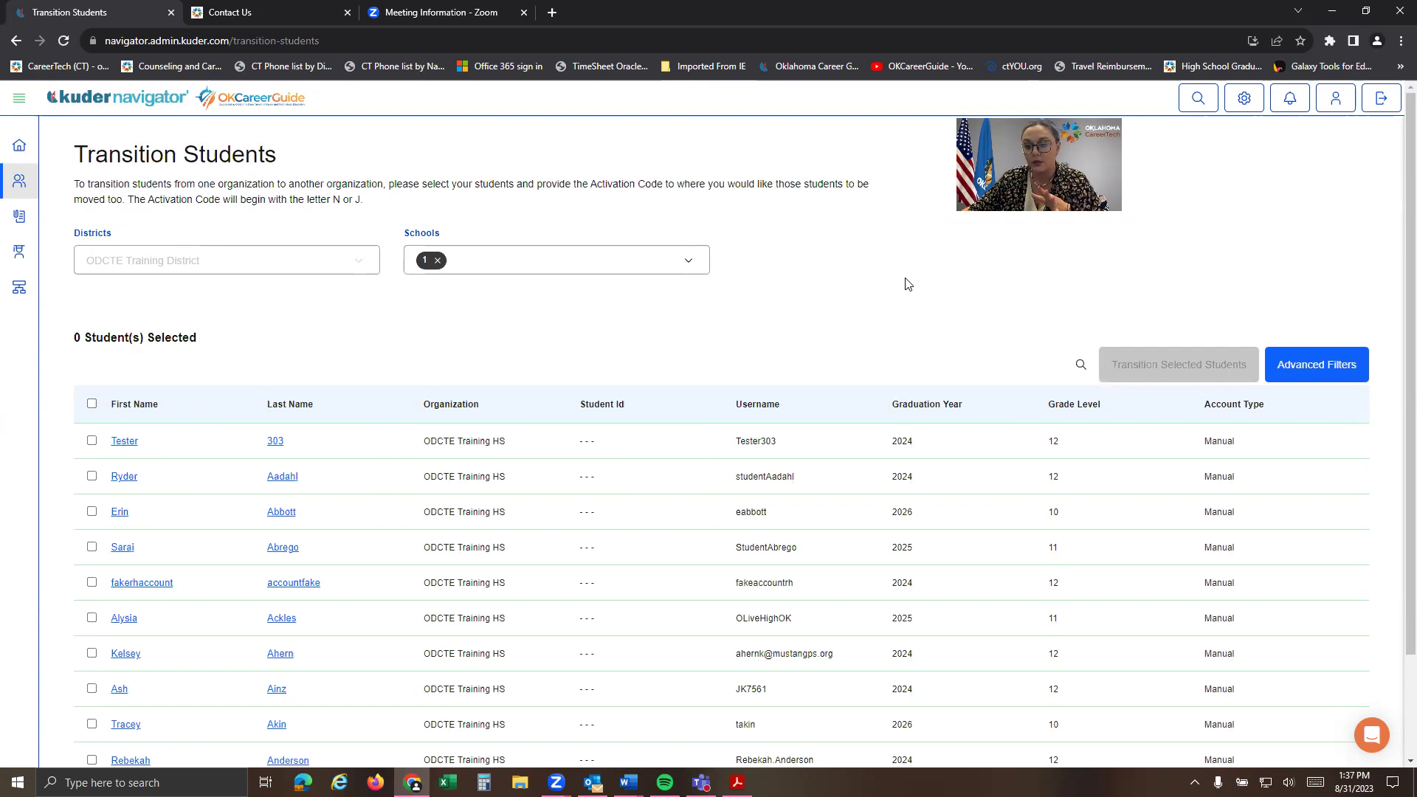
Step: Filter the student list to ODCTE Training MS only, showing its six students
left_click(691, 263)
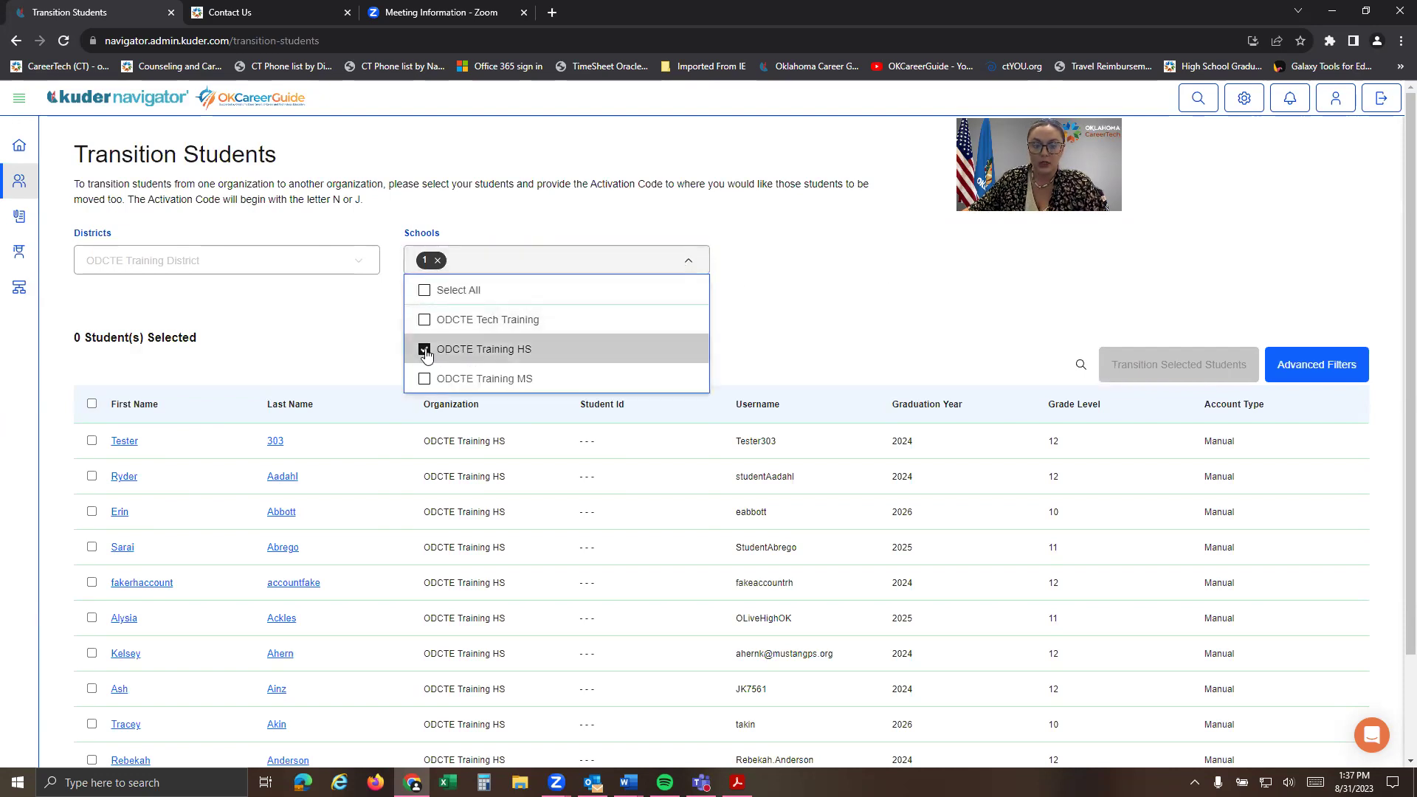
left_click(424, 320)
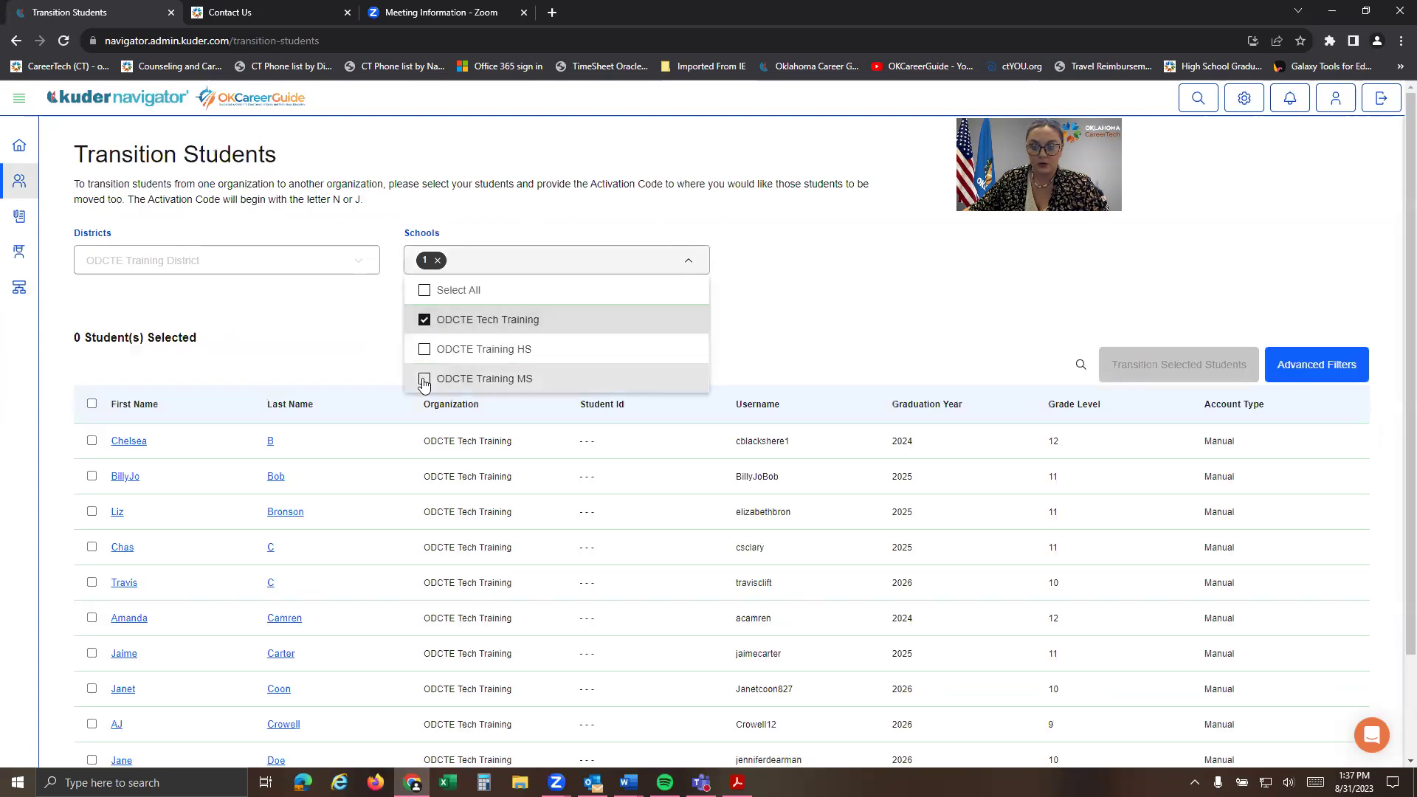
left_click(425, 378)
left_click(424, 320)
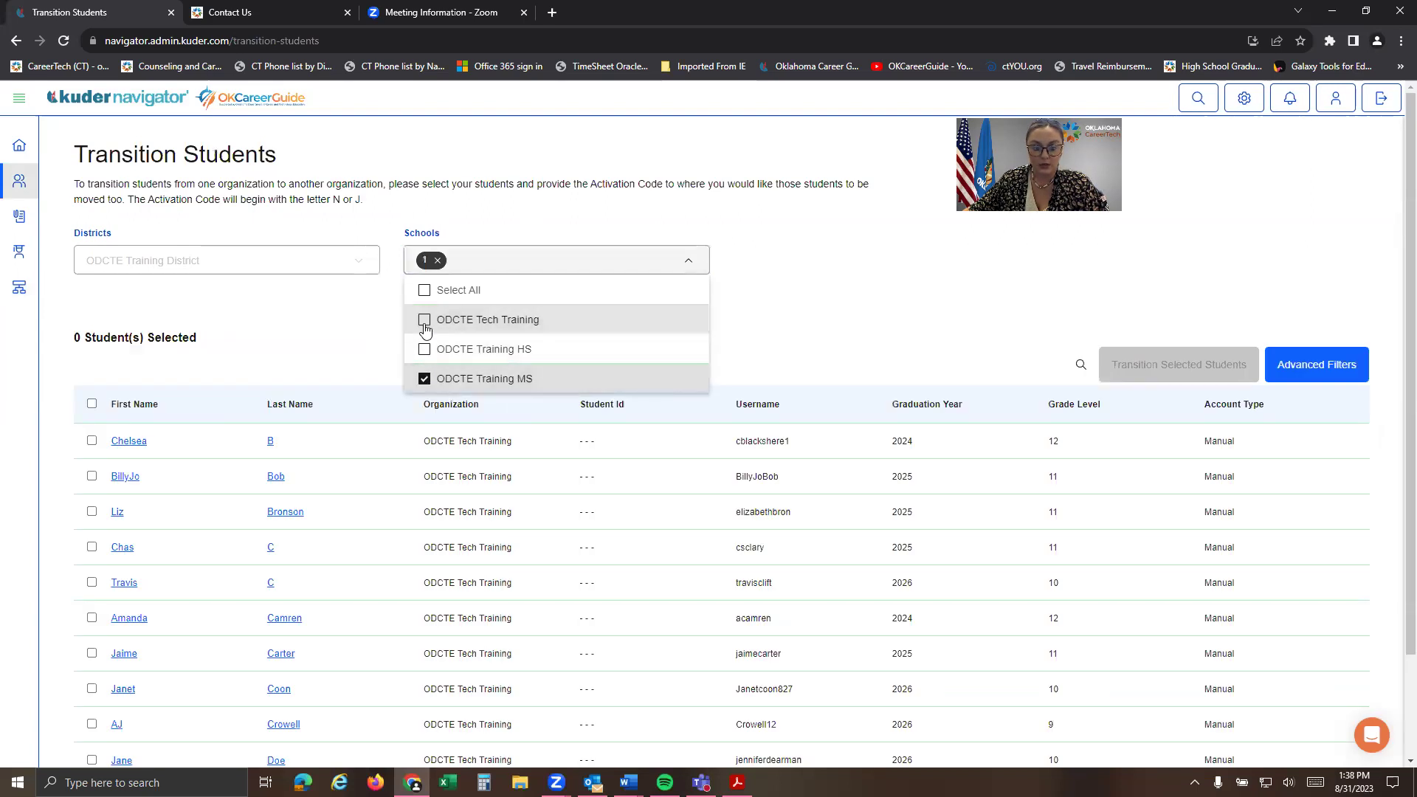
left_click(888, 311)
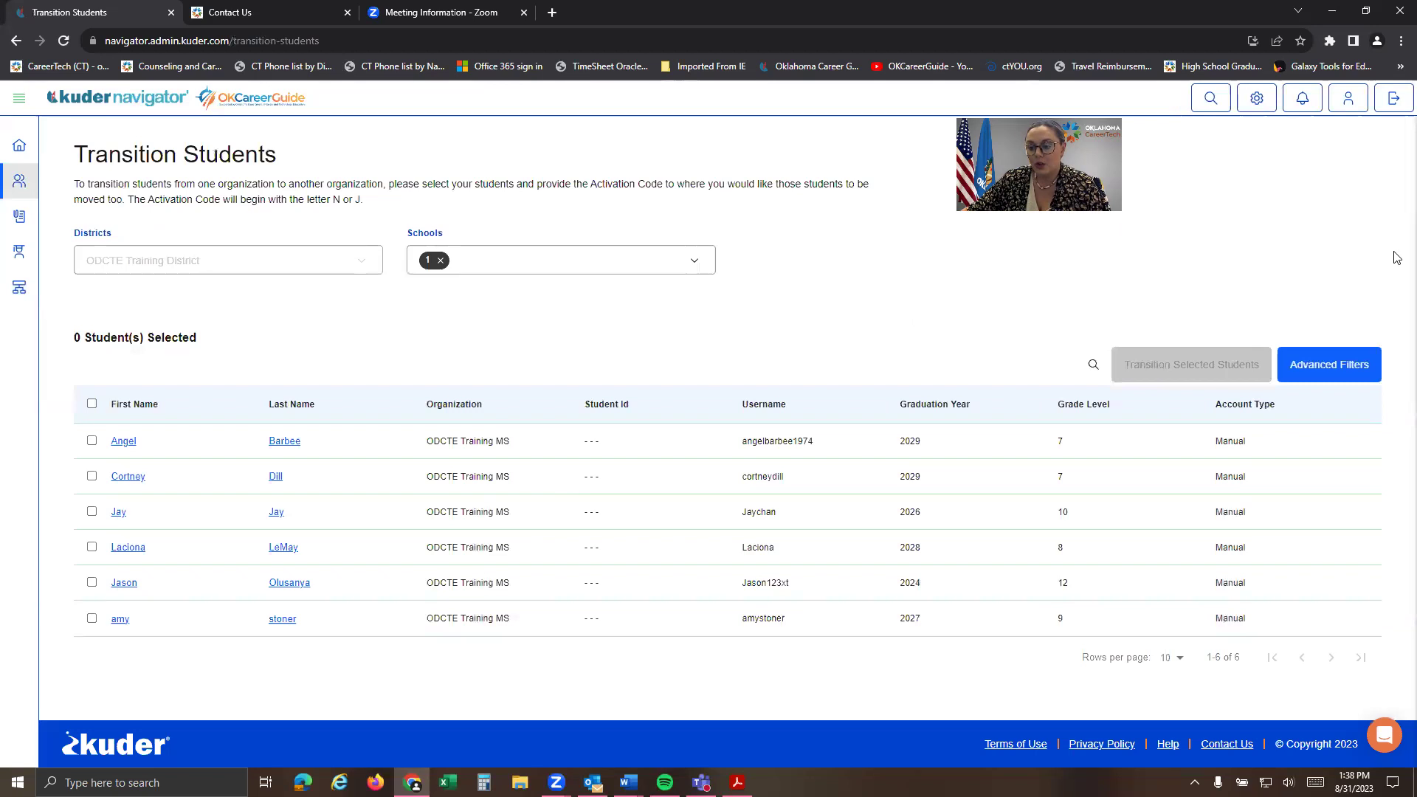
Step: Apply a Grade Level 8 advanced filter and tick the single grade-8 student's row
left_click(1327, 370)
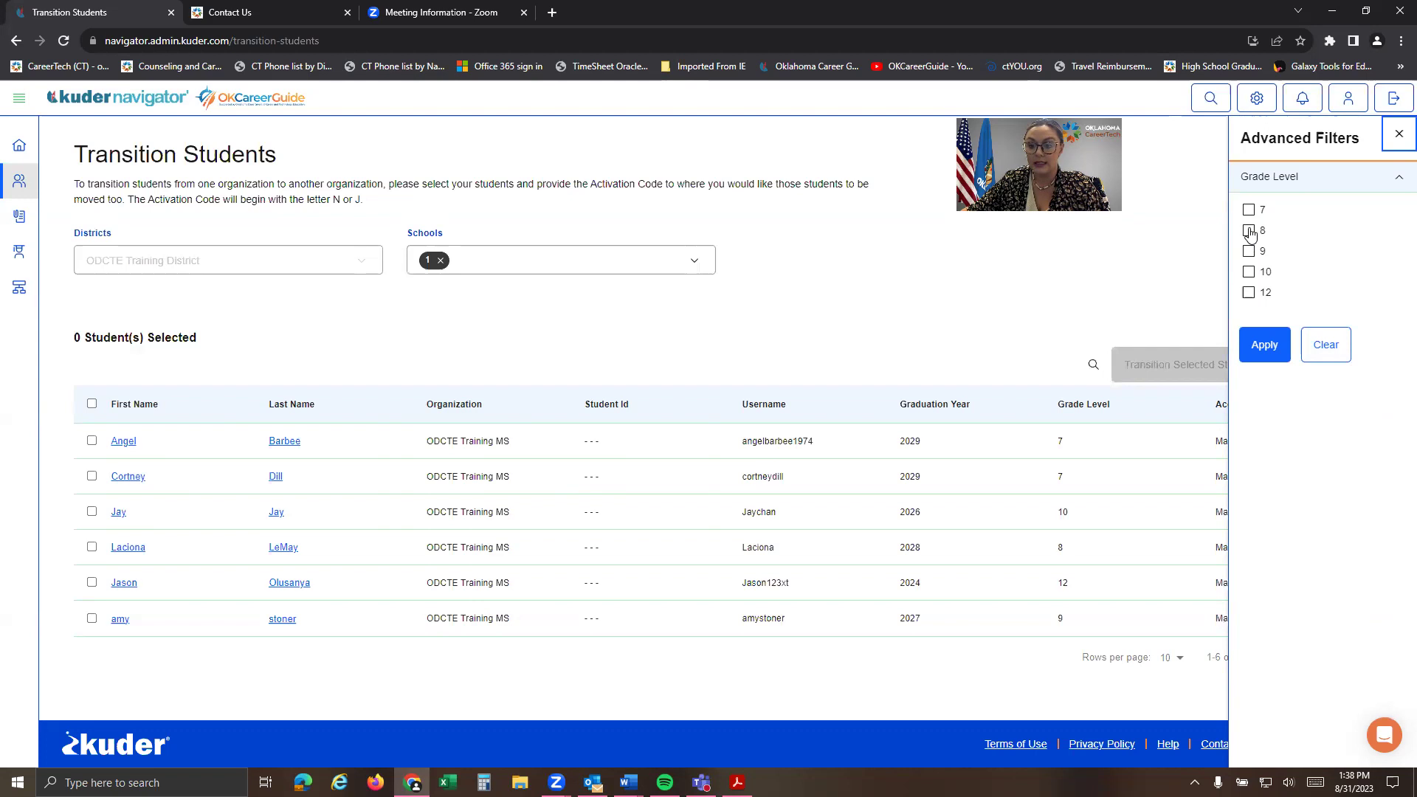
left_click(1249, 232)
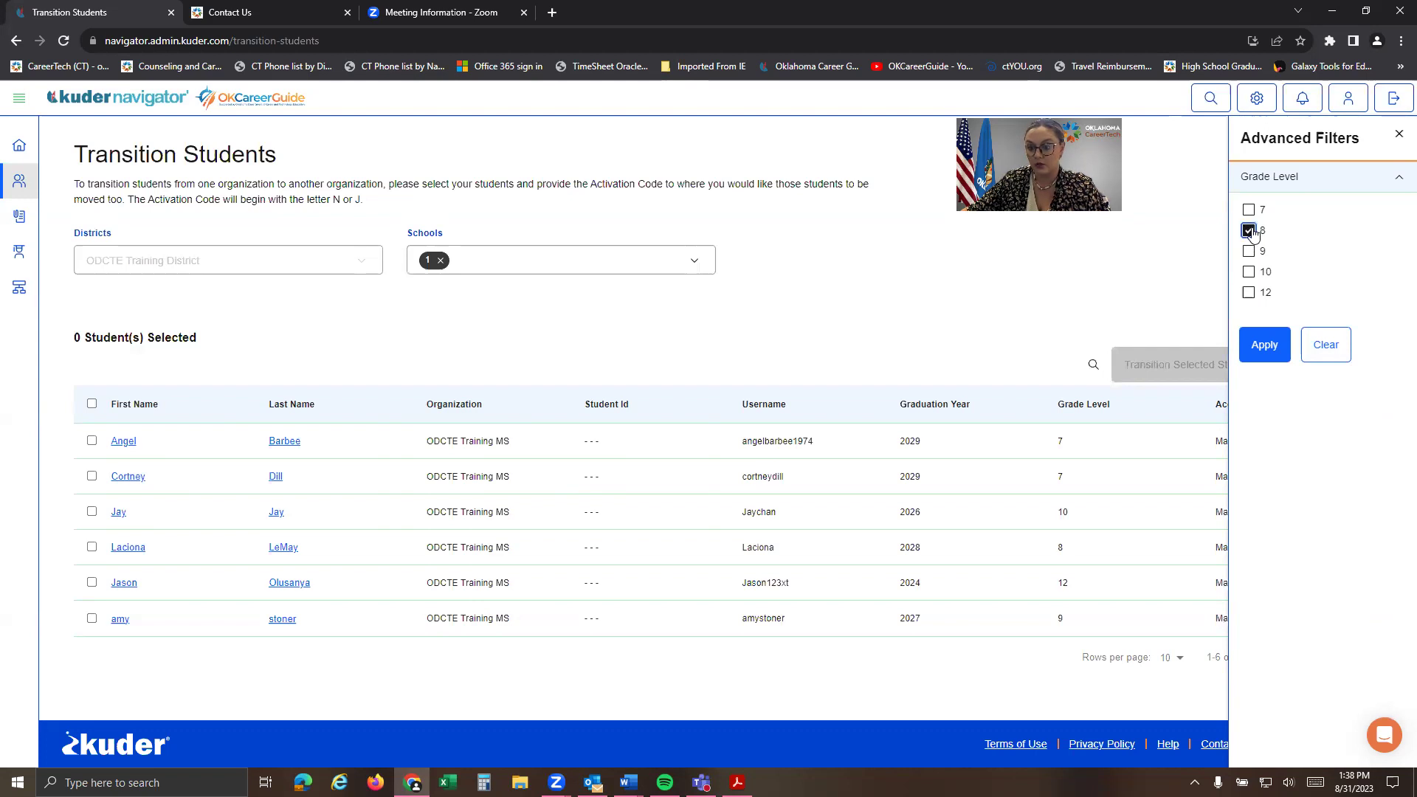
left_click(1263, 344)
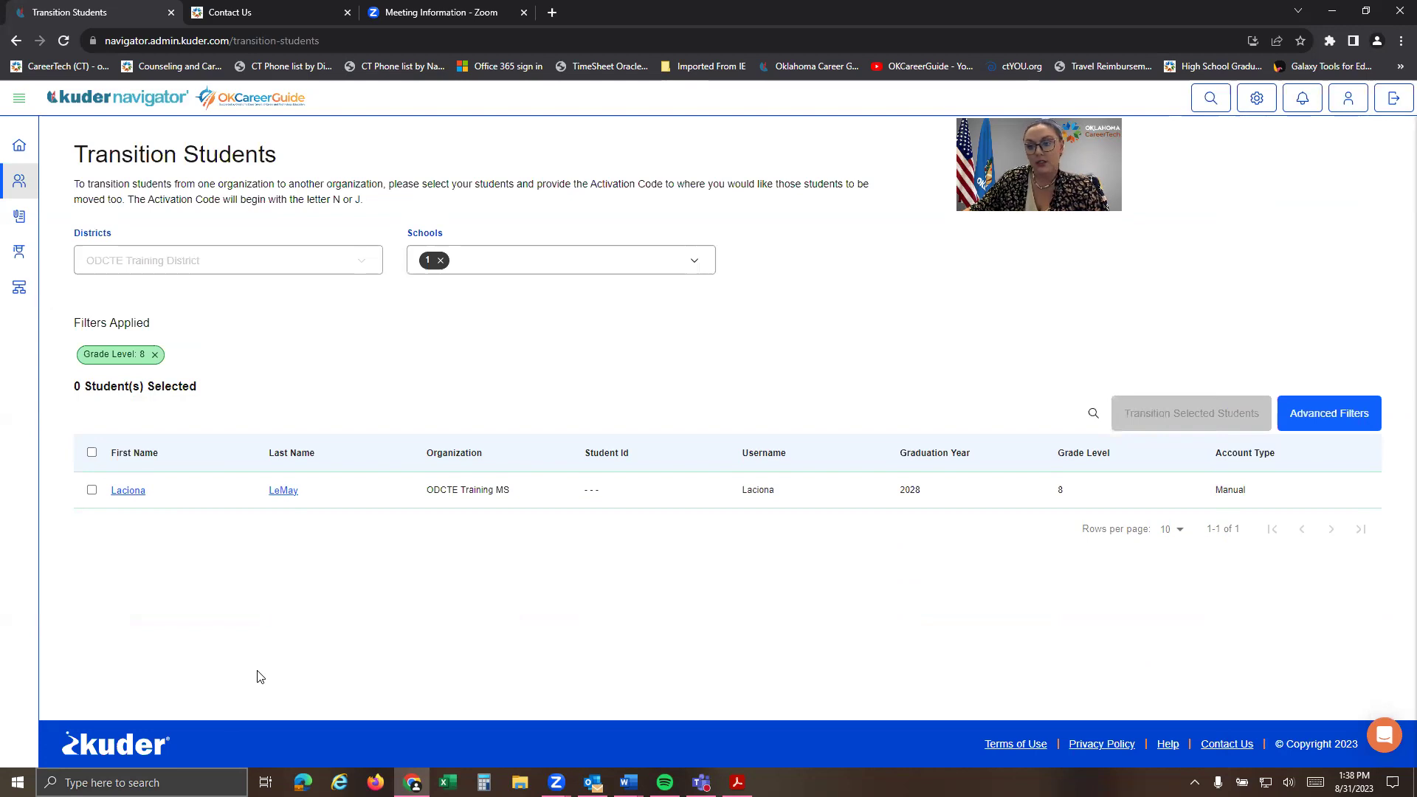
left_click(92, 454)
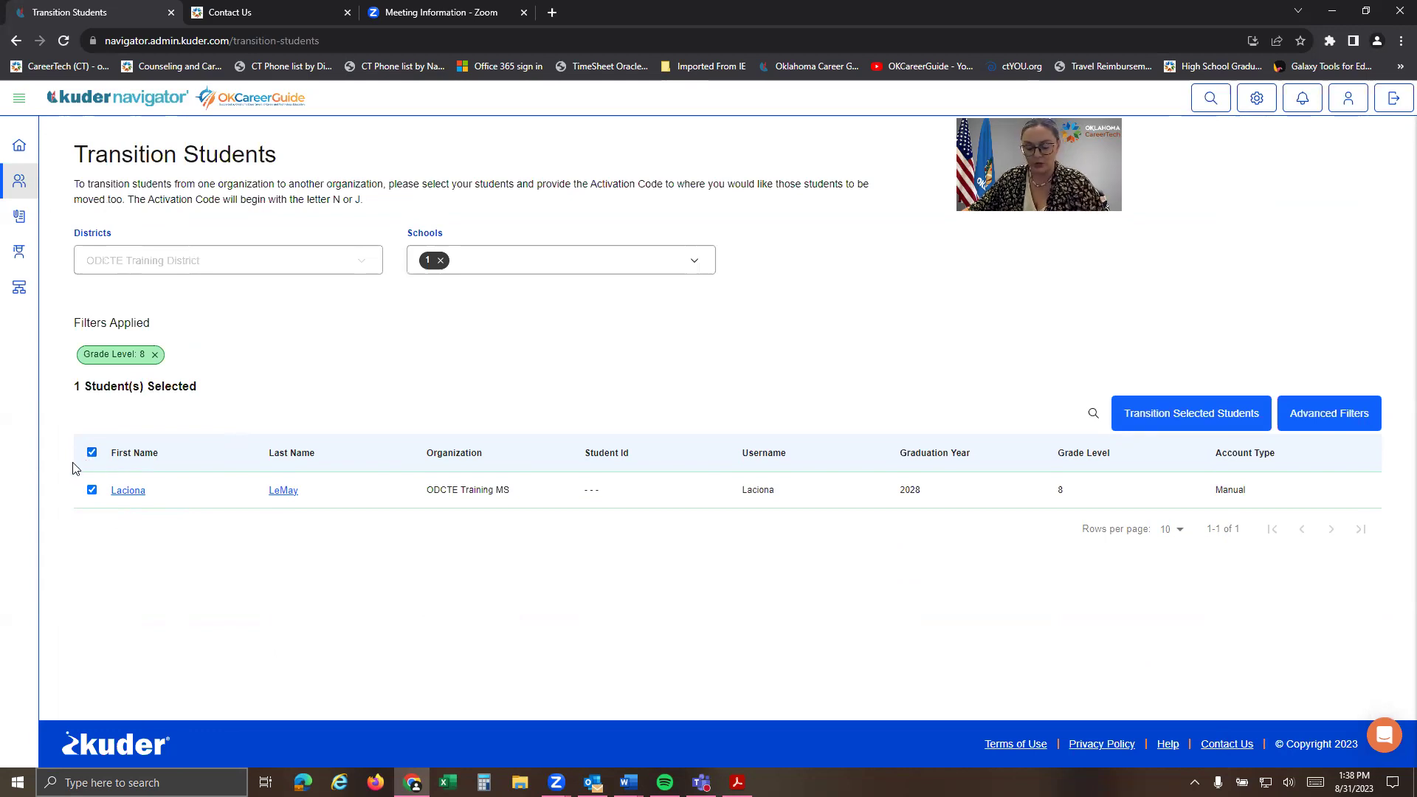
left_click(92, 454)
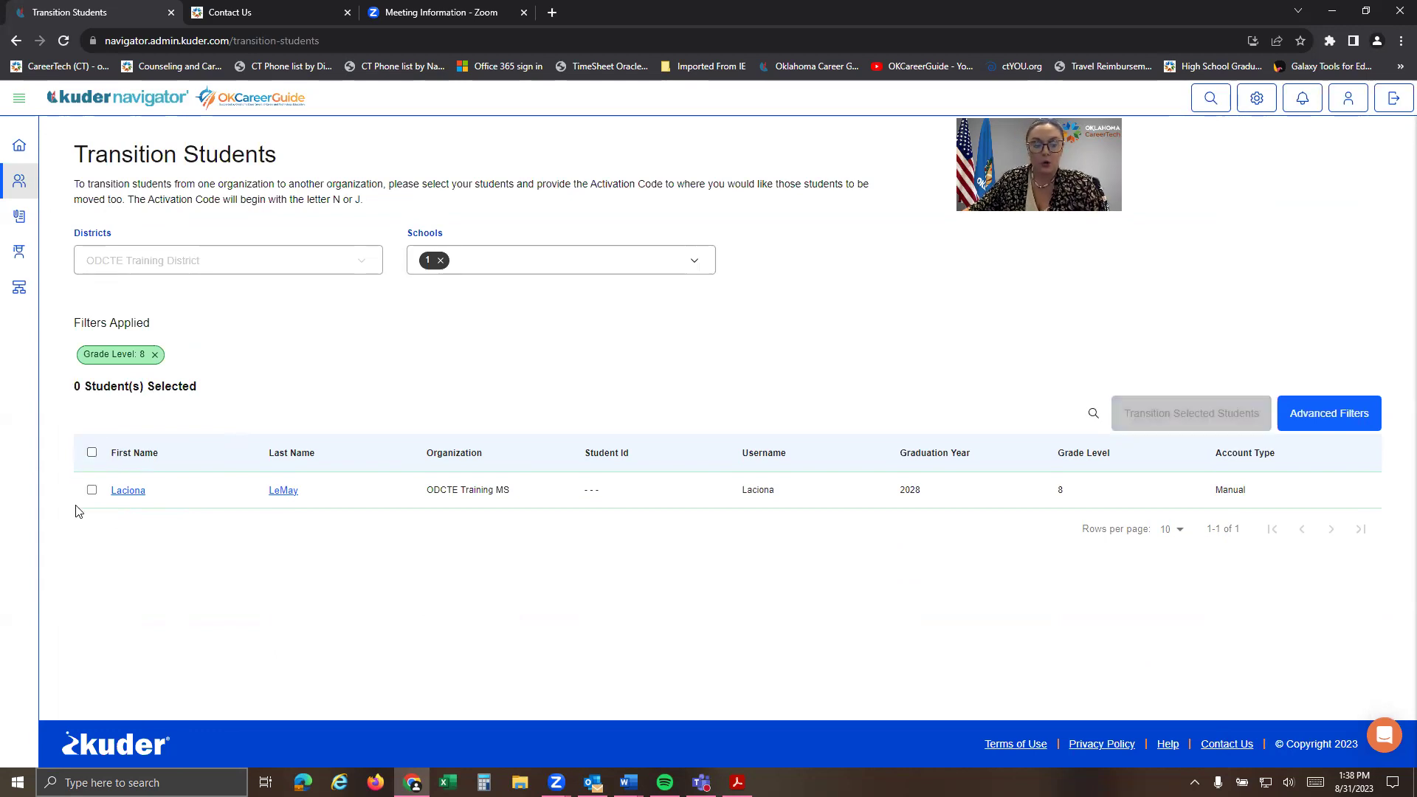
left_click(91, 490)
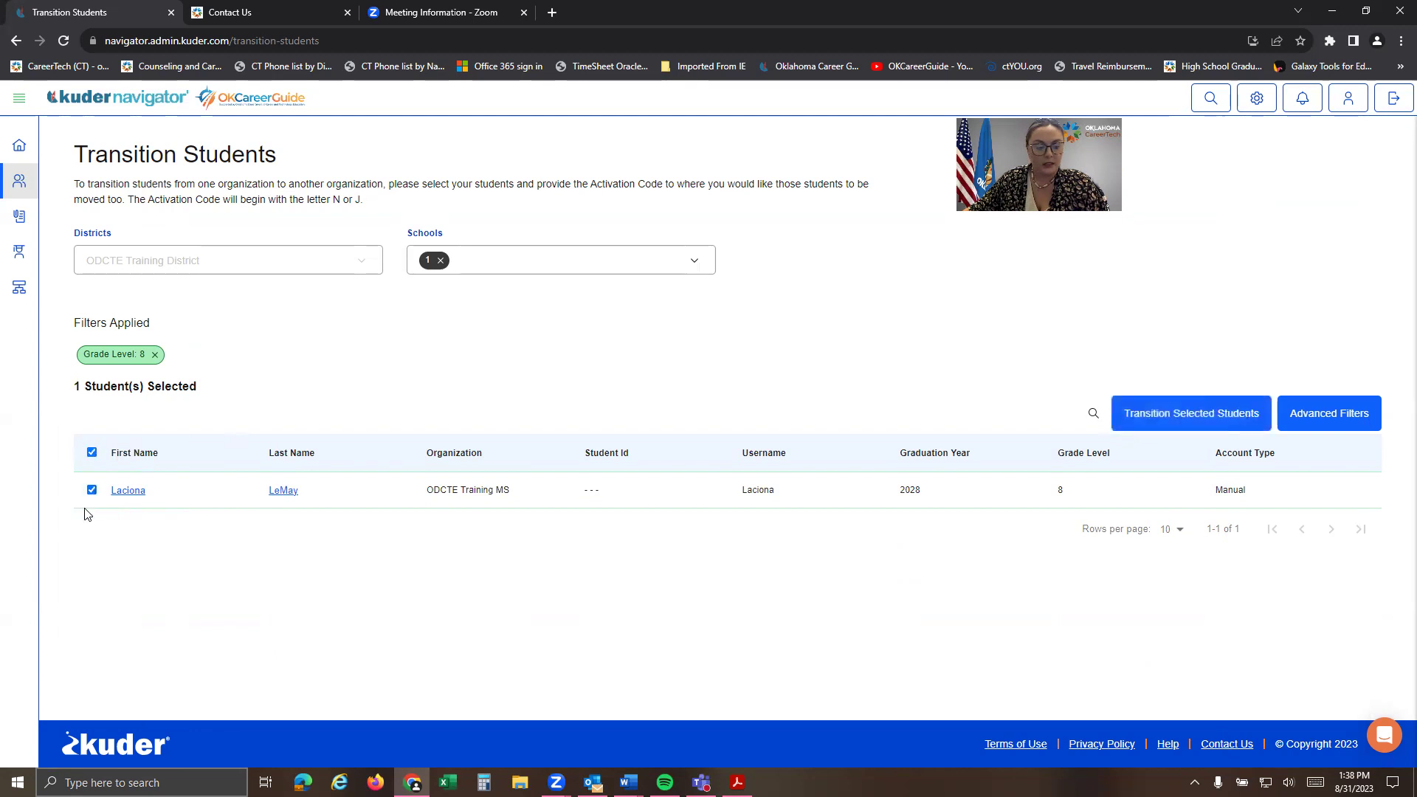
Step: Paste the ODCTE Training HS activation code as the destination N-Code, then cancel without validating
left_click(1156, 415)
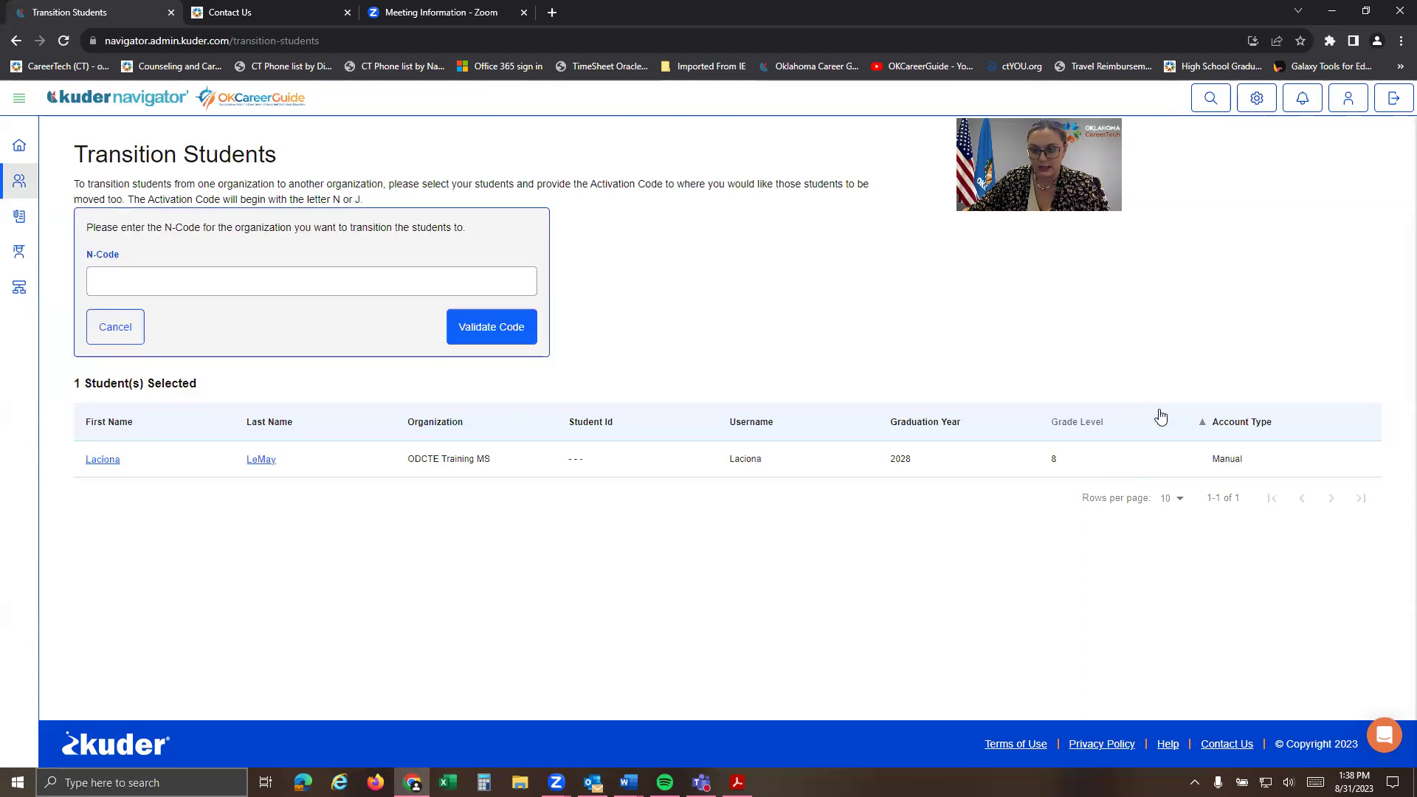
right_click(203, 278)
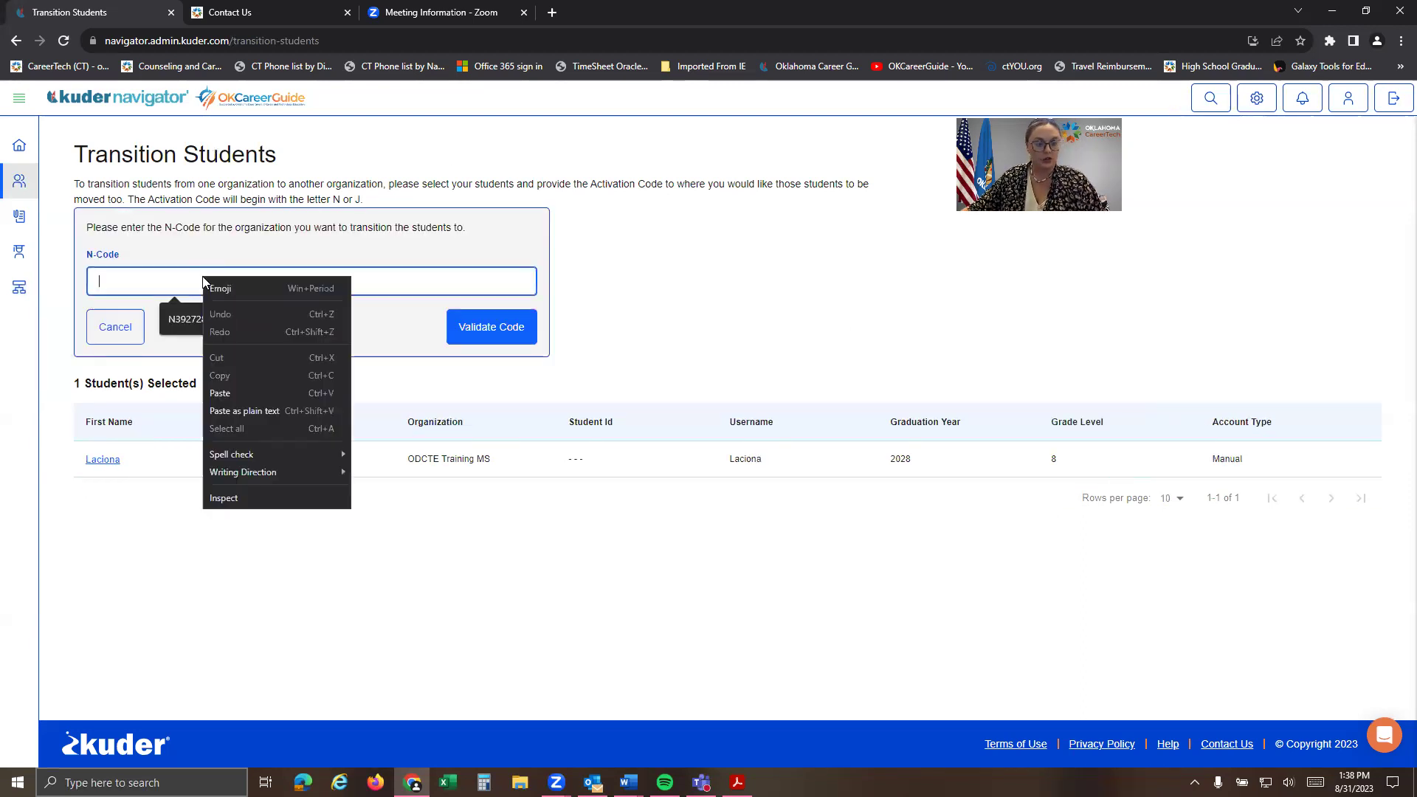
left_click(220, 396)
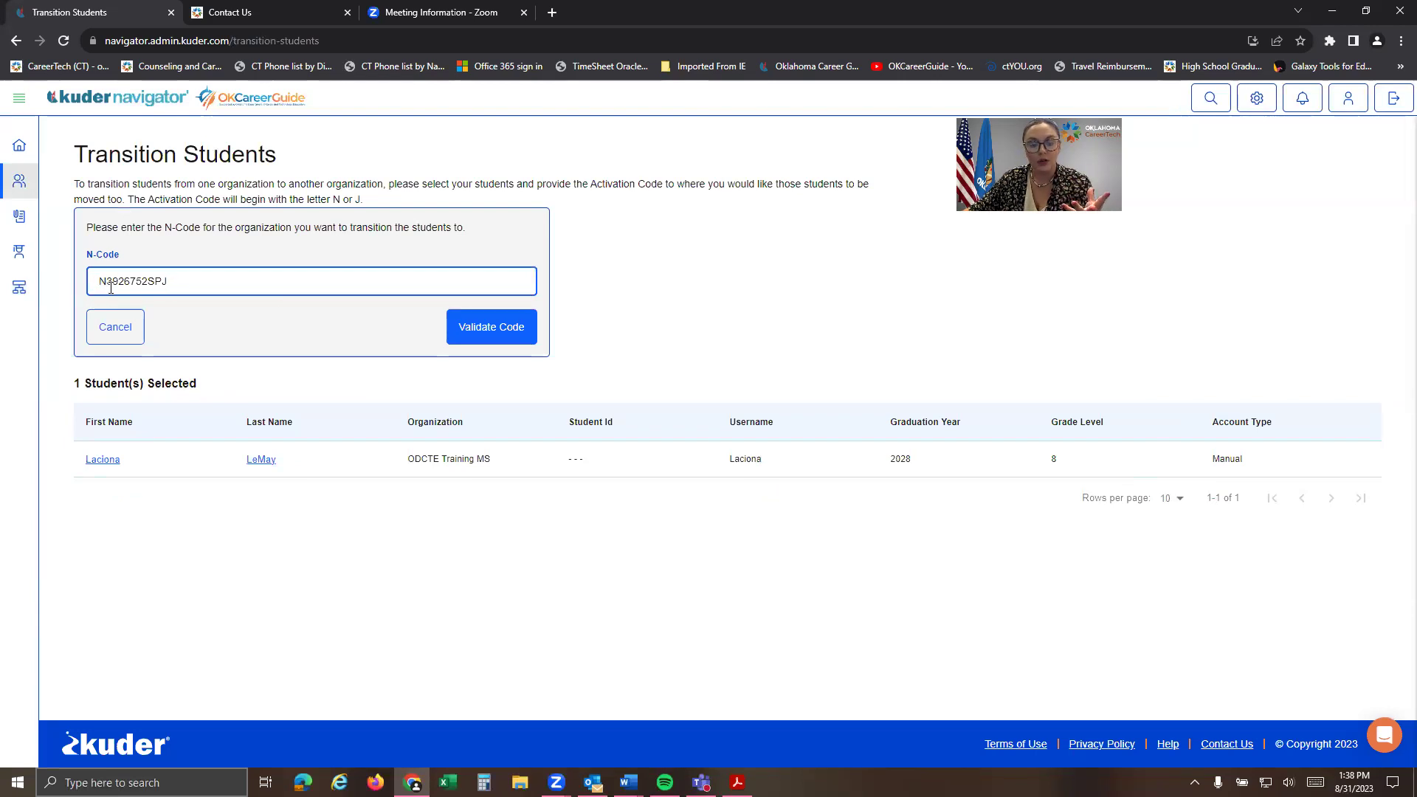
left_click_drag(1072, 459, 1043, 467)
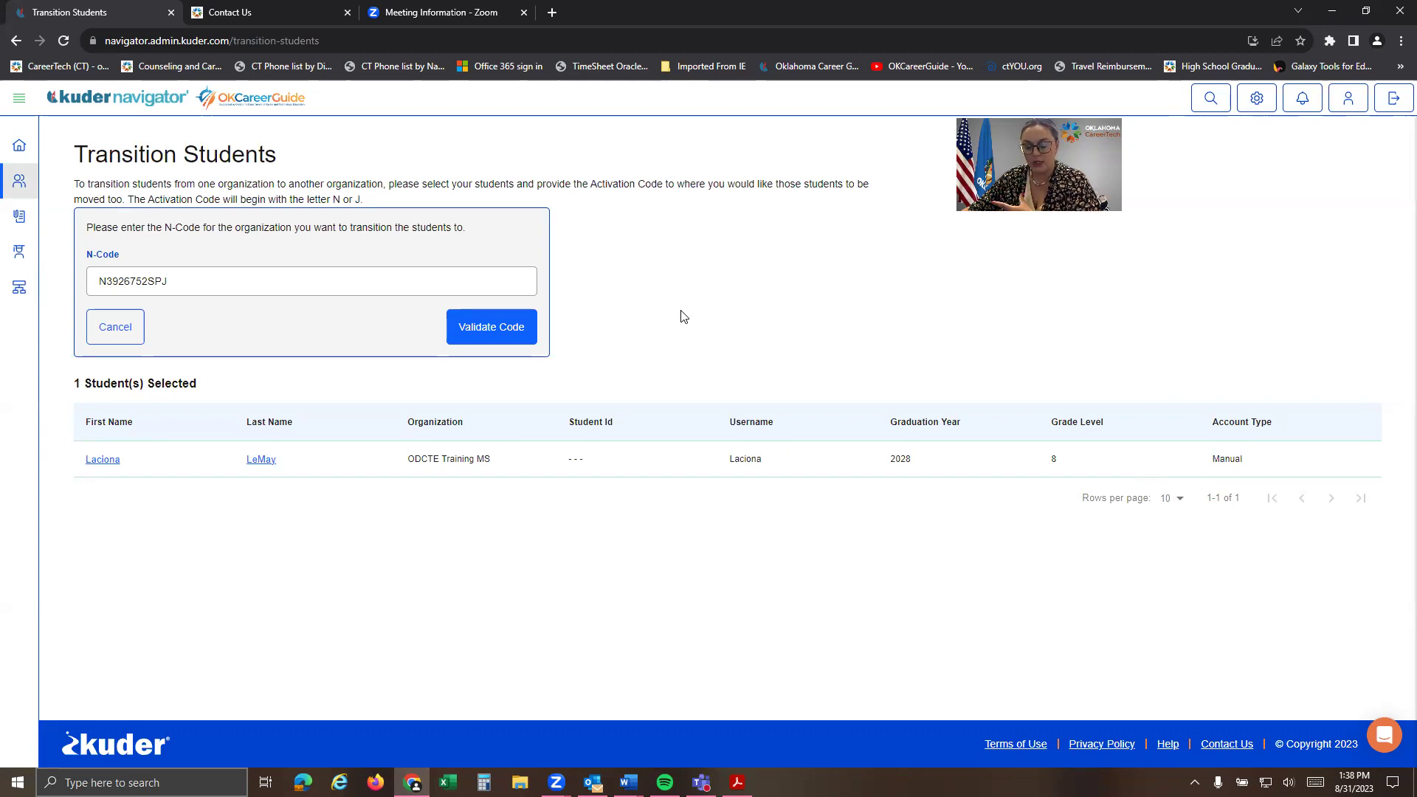
left_click(117, 329)
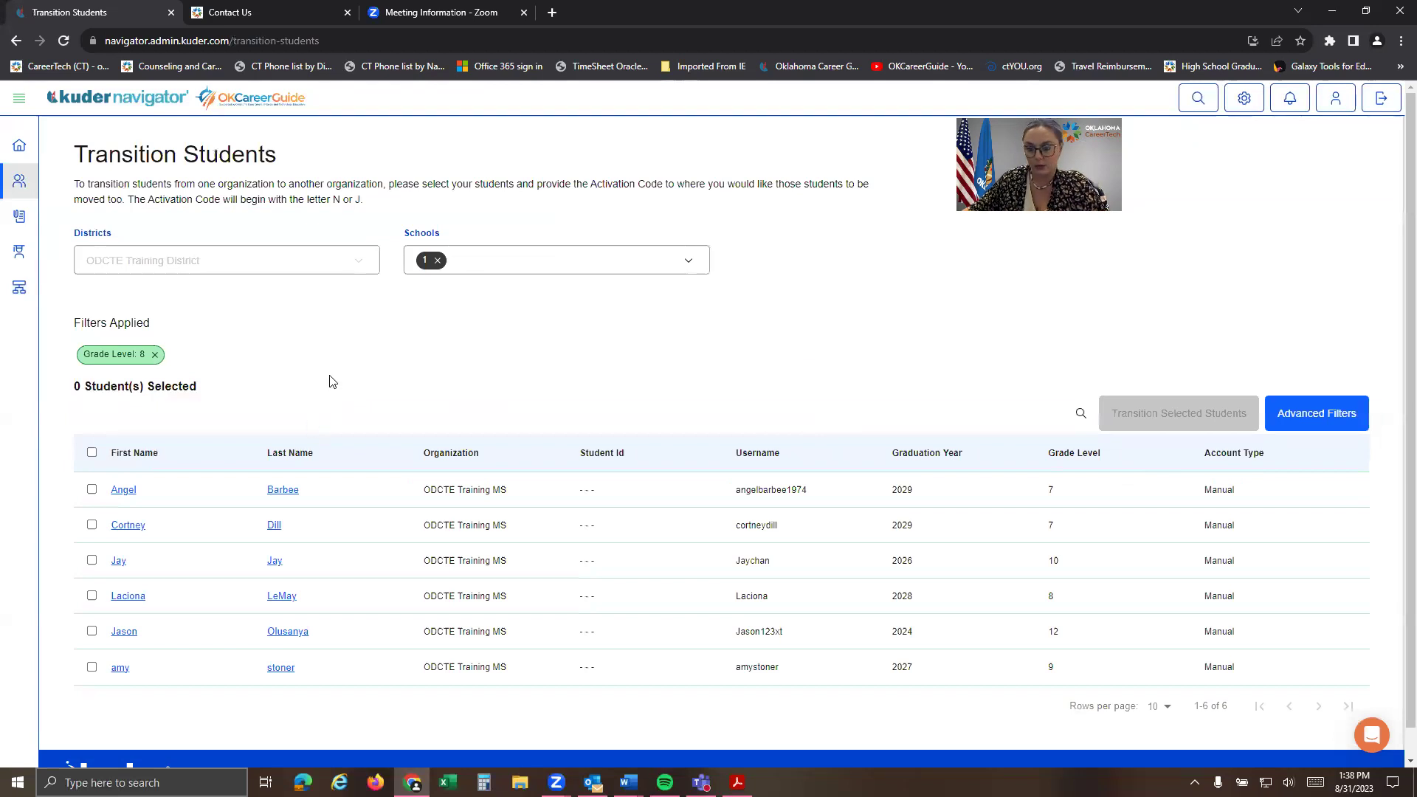
Step: Remove the grade 8 filter, select all six ODCTE Training MS students, and start their transition
left_click(154, 354)
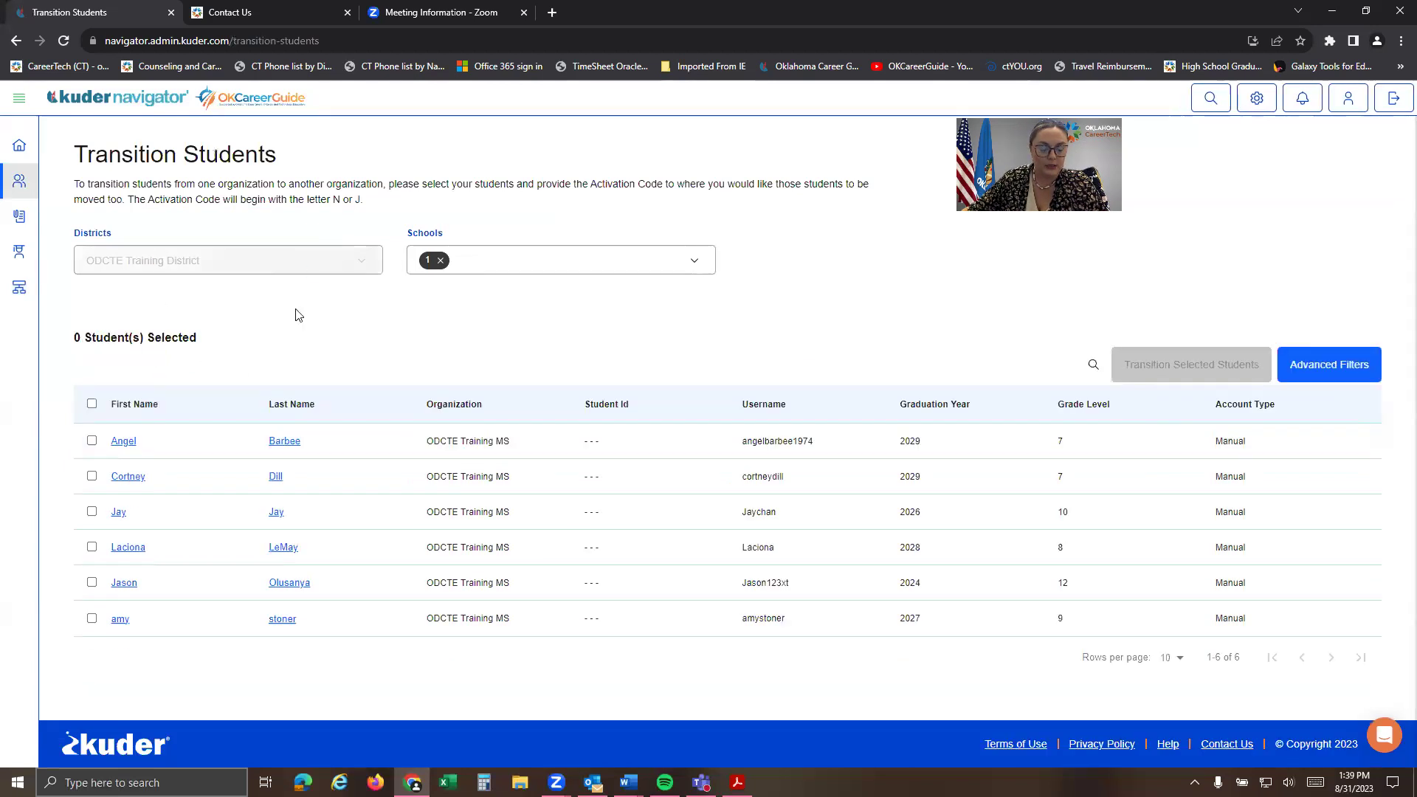
left_click(92, 404)
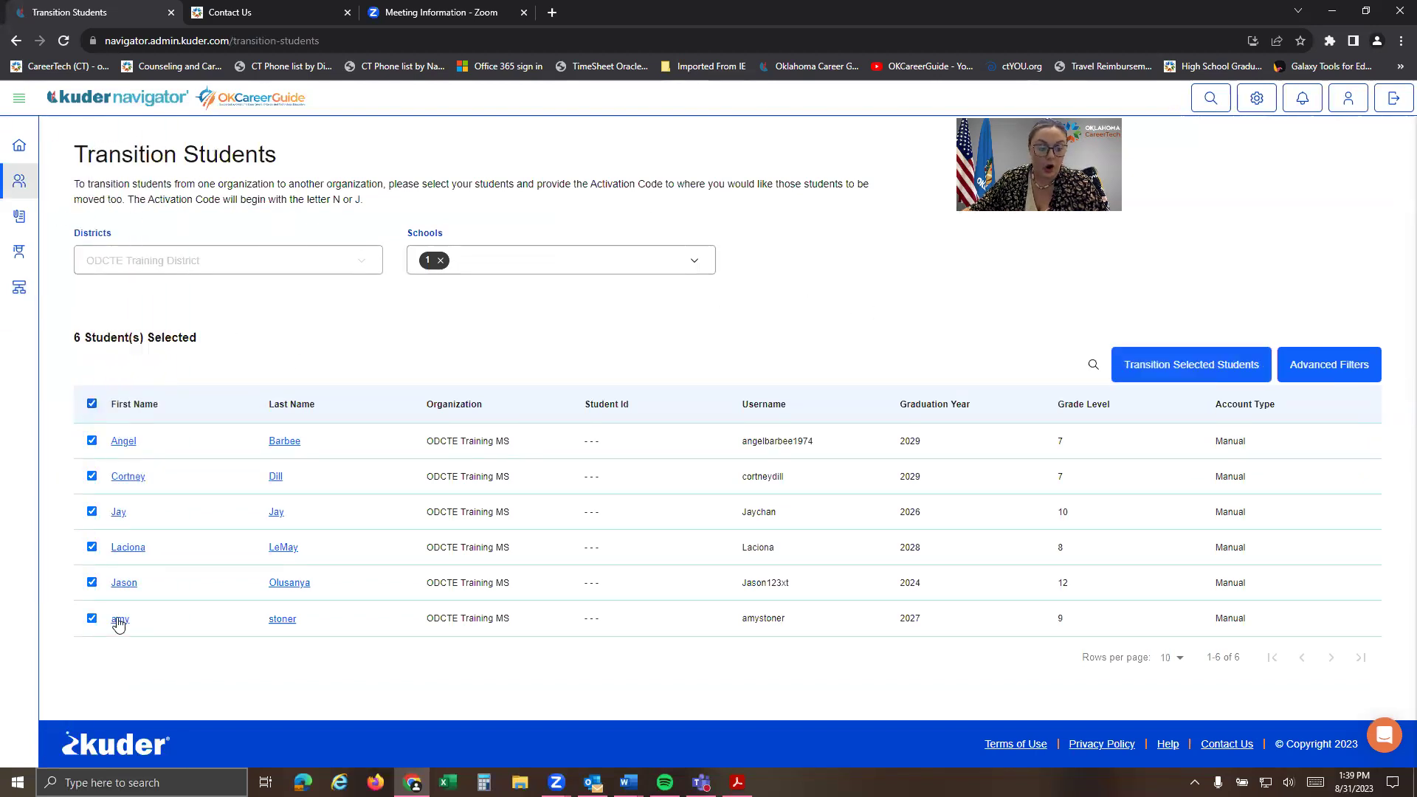
left_click(91, 405)
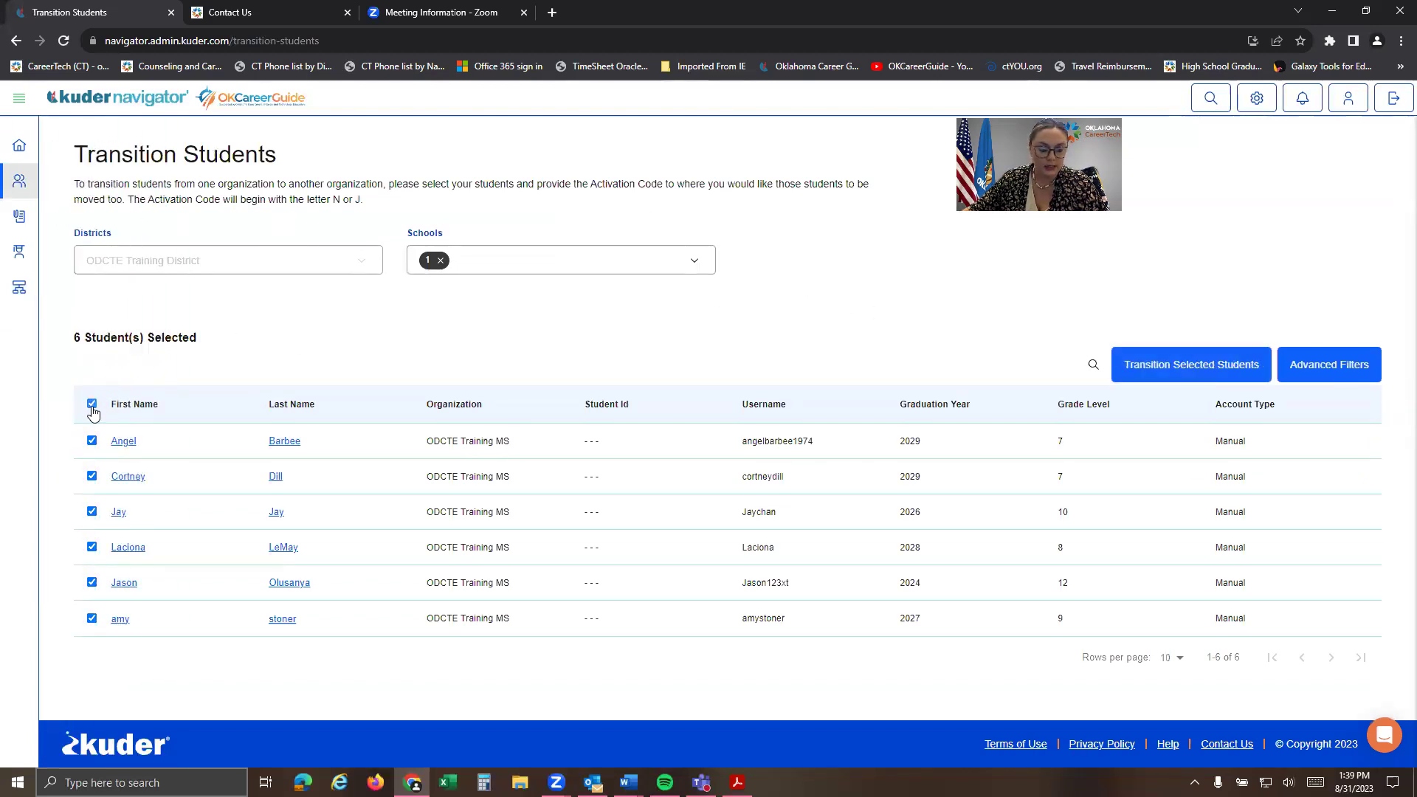
left_click(92, 512)
left_click(91, 547)
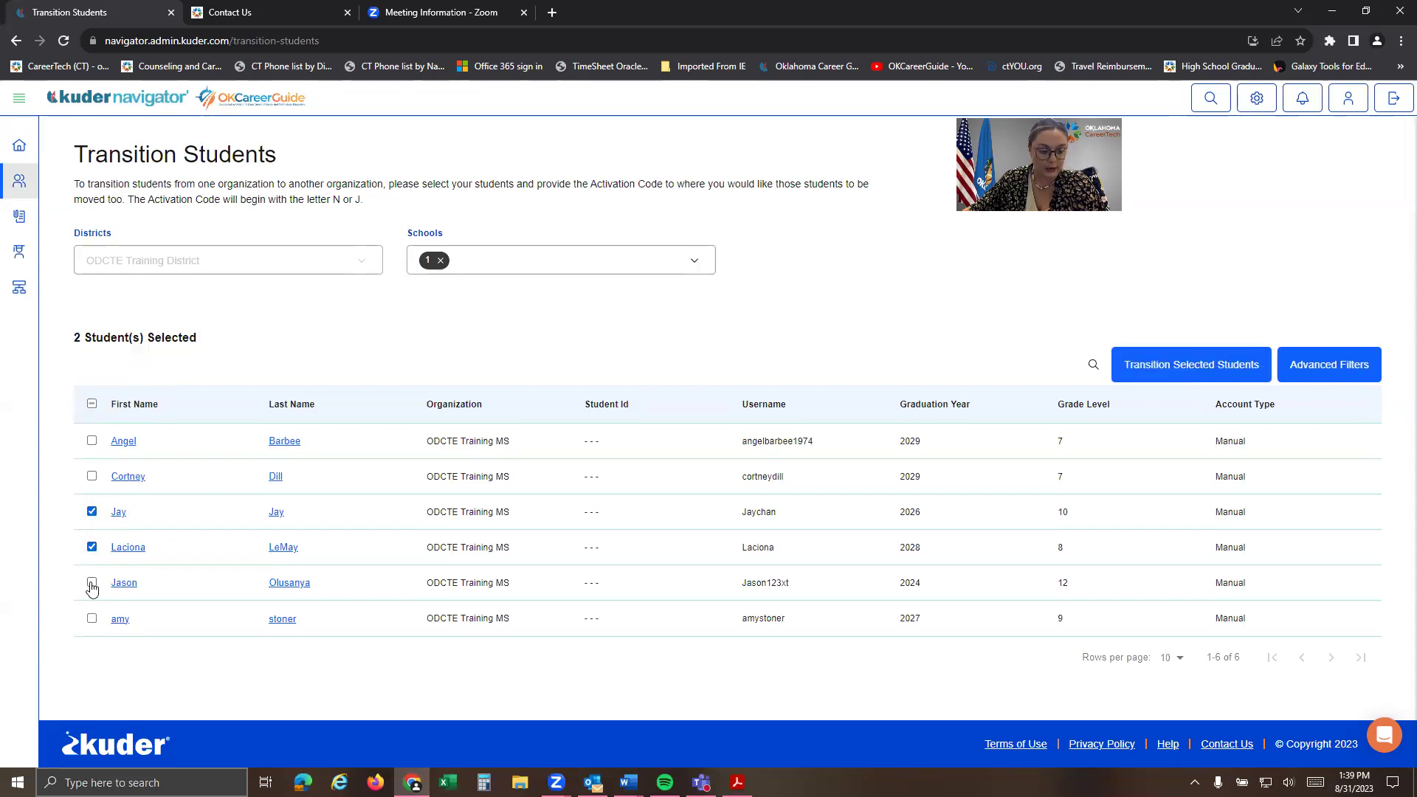
left_click(92, 583)
left_click(91, 405)
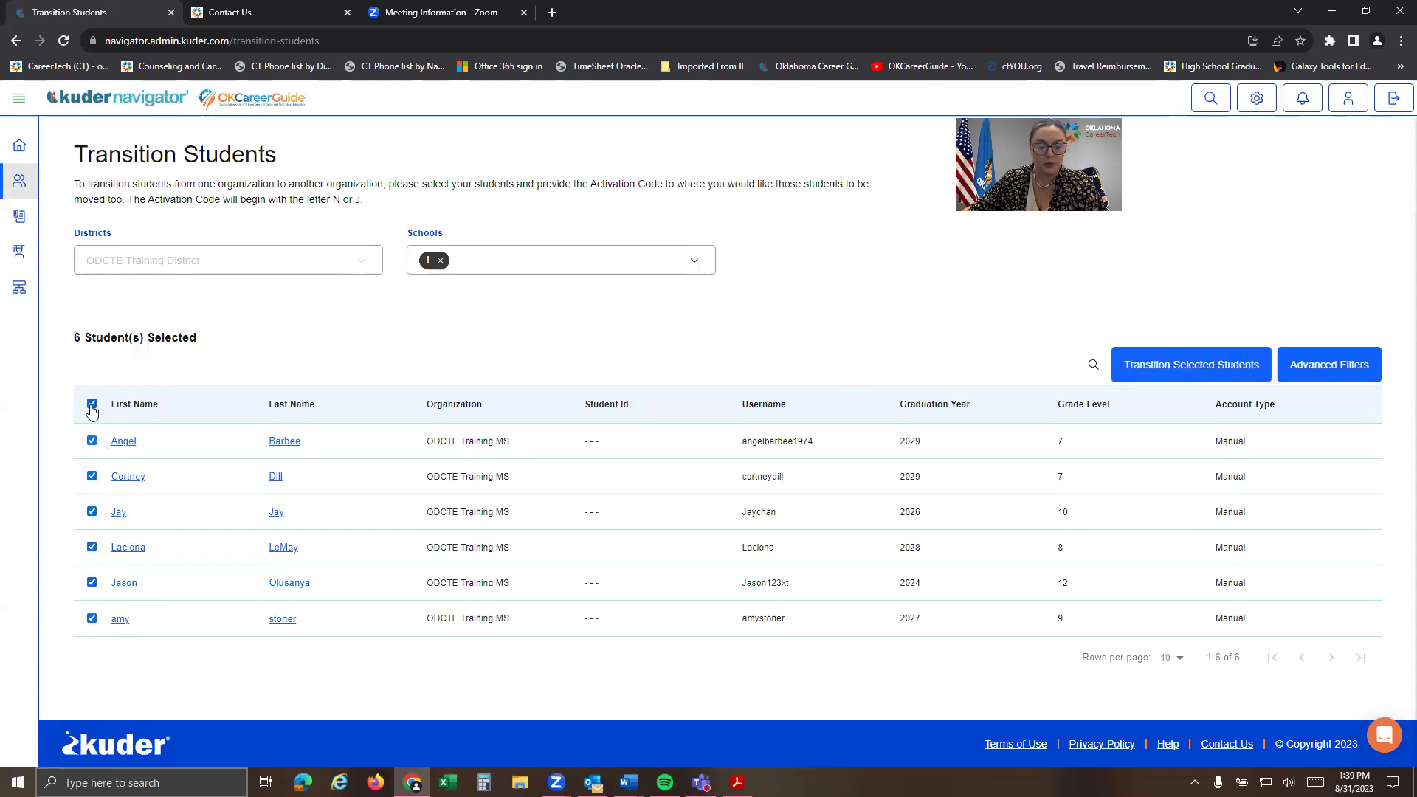
left_click(92, 405)
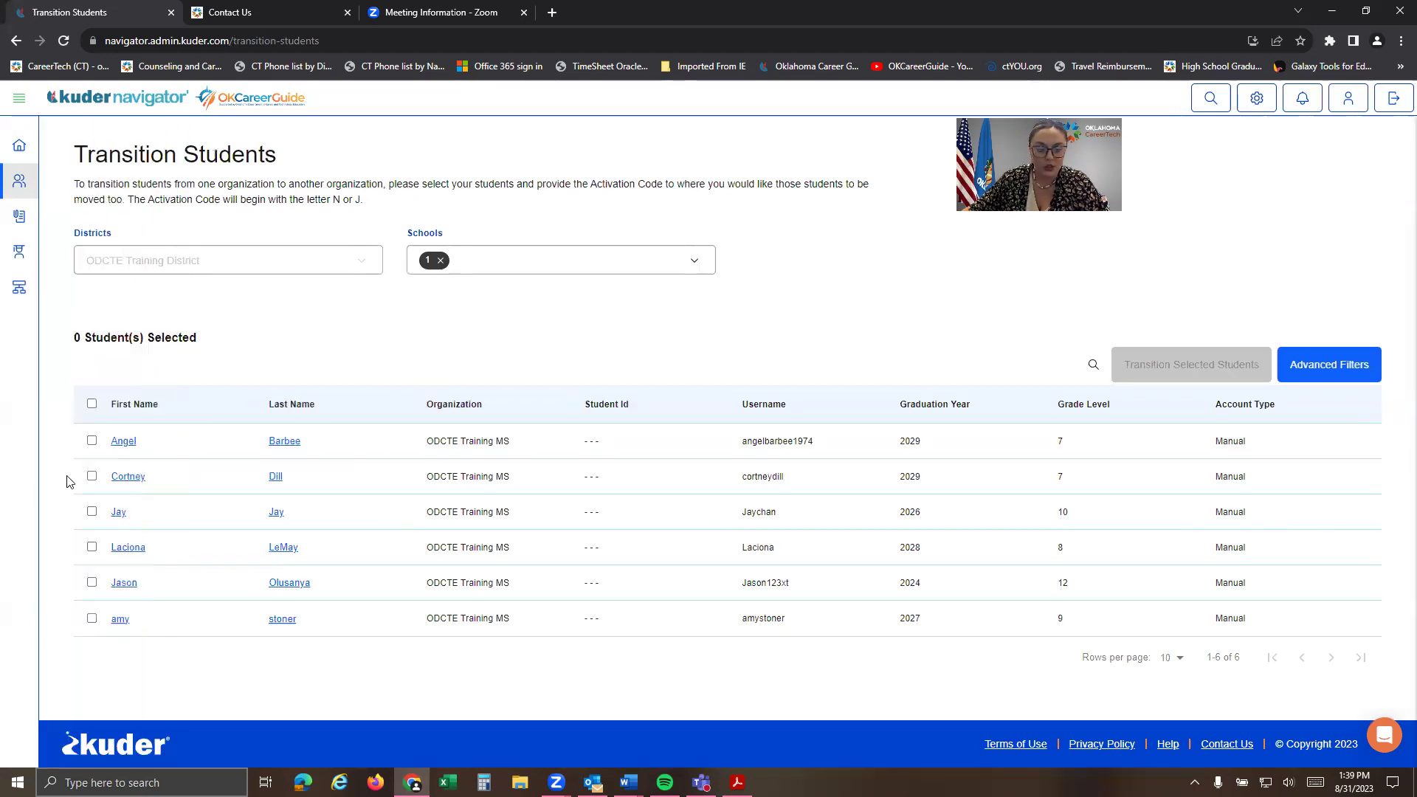
left_click(92, 405)
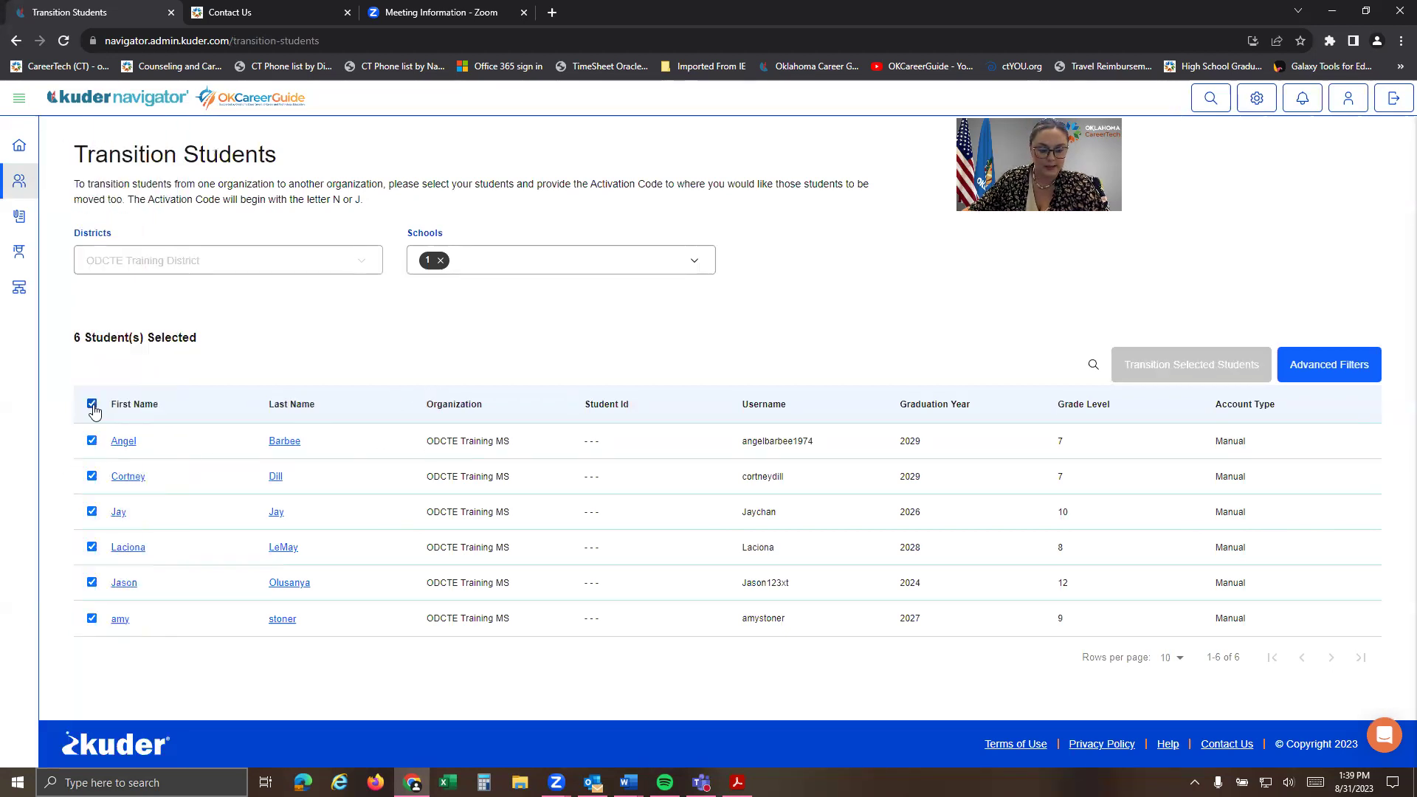
left_click(1147, 374)
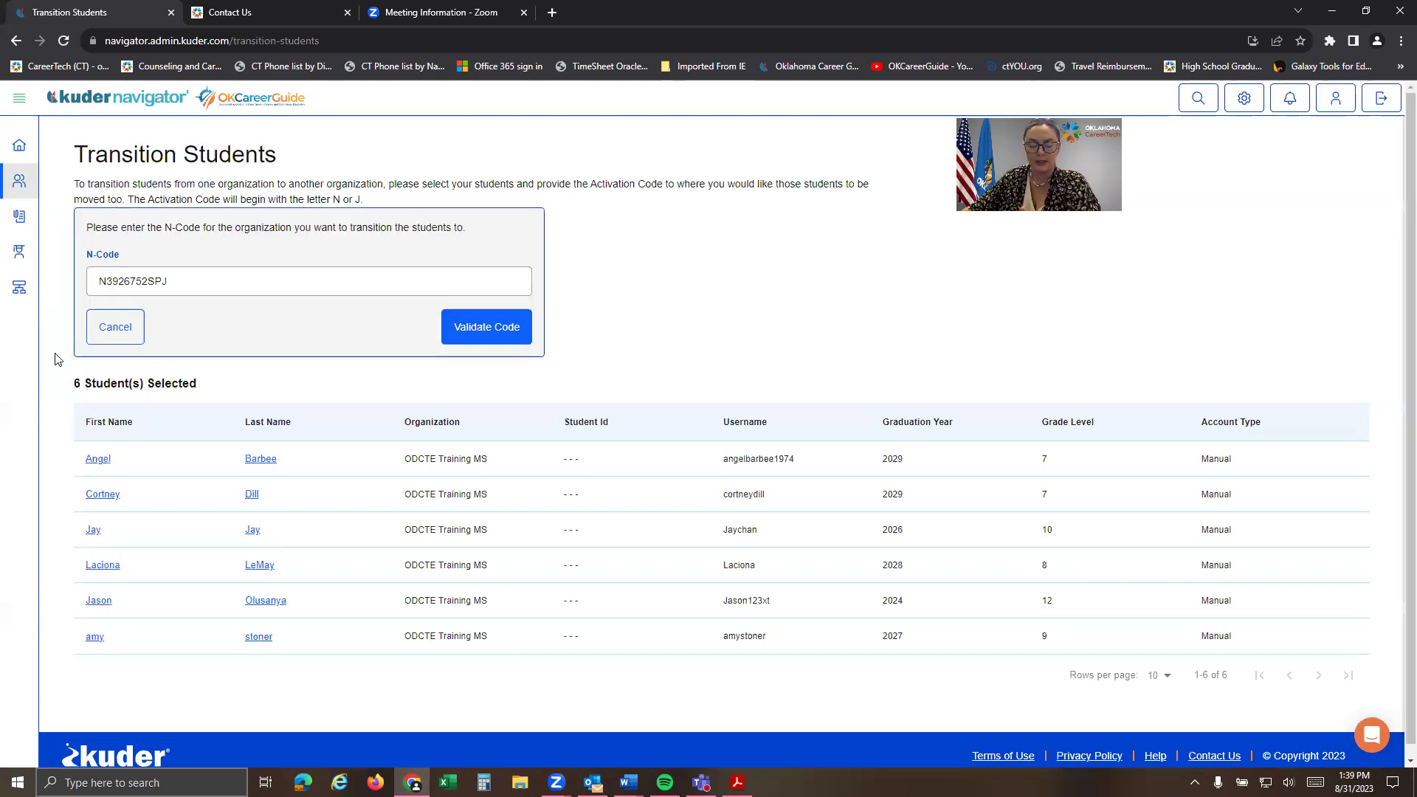
Step: Cancel the N-Code transition so the six ODCTE Training MS students stay unselected, then switch to Word
left_click(115, 330)
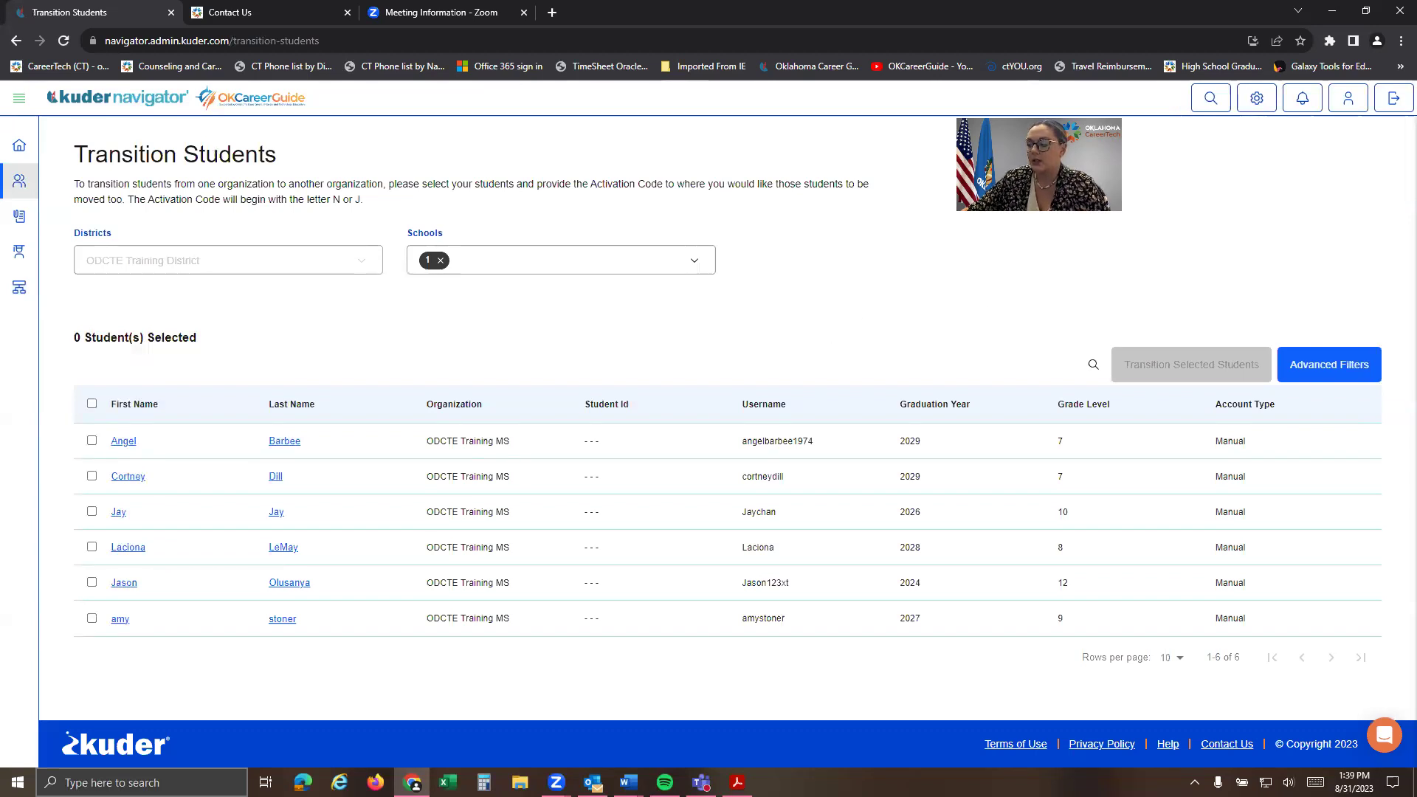
key("alt+Tab")
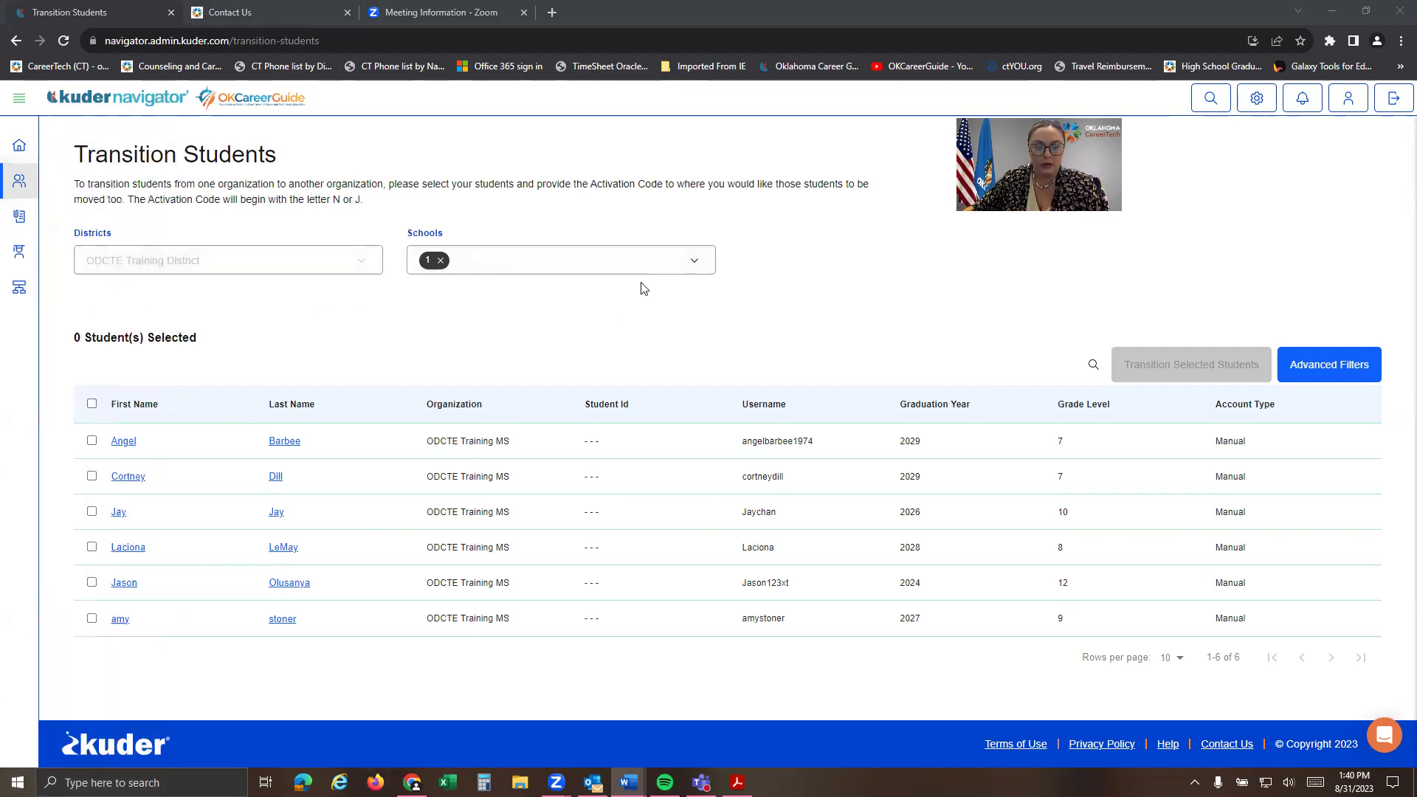
Step: Change the school filter from ODCTE Training MS to ODCTE Training HS
left_click(618, 262)
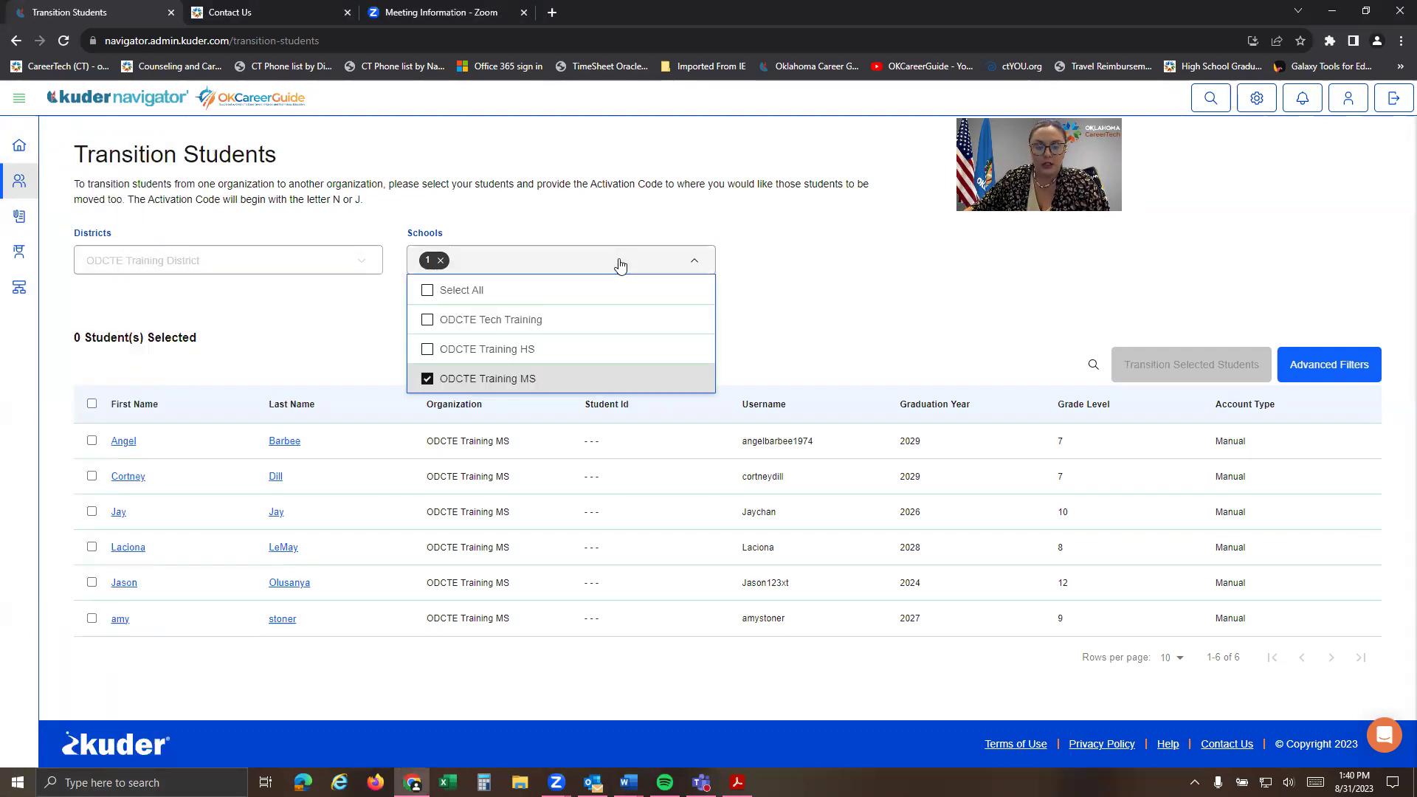
left_click(428, 350)
left_click(427, 379)
left_click(908, 328)
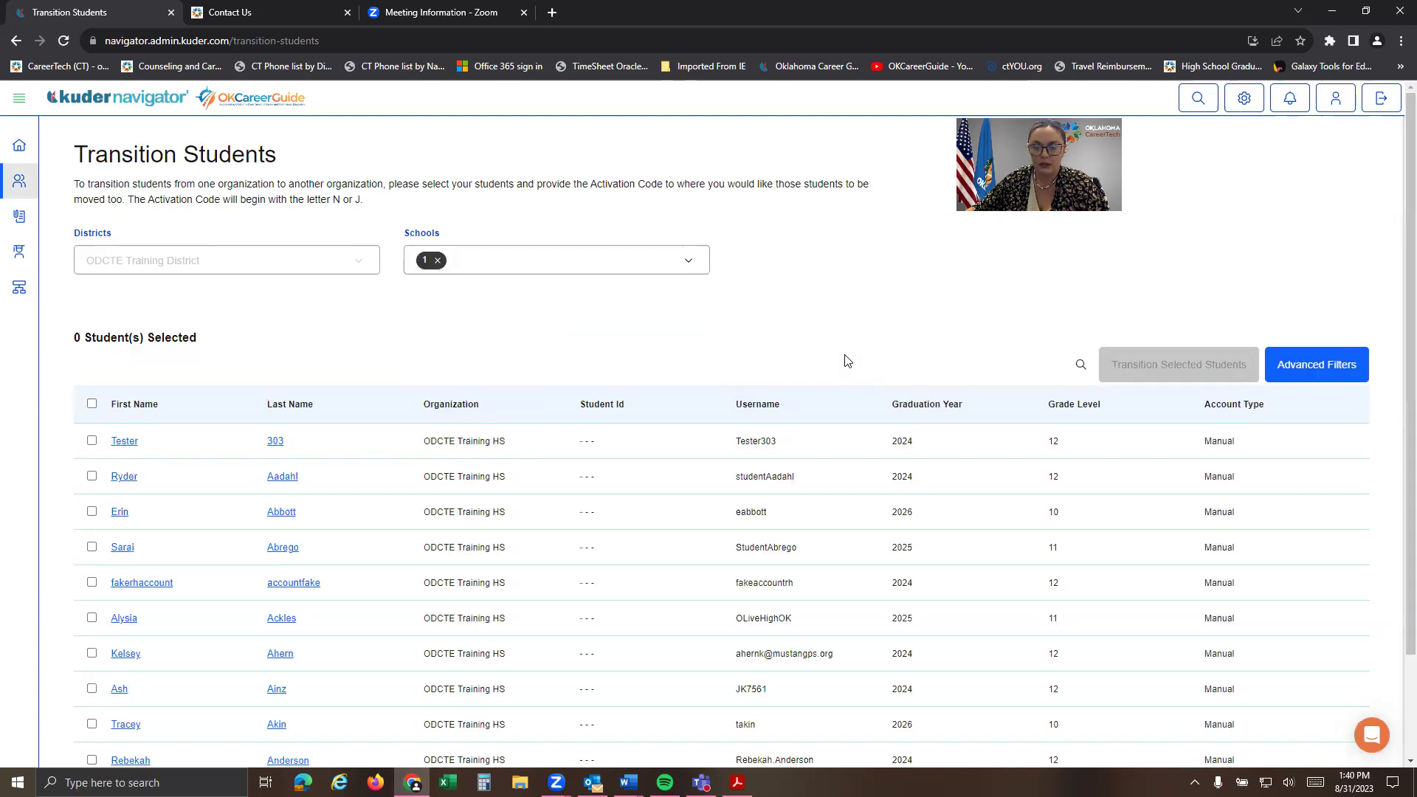
Step: Apply an advanced filter for Grade Level 12, showing 415 students
left_click(1321, 378)
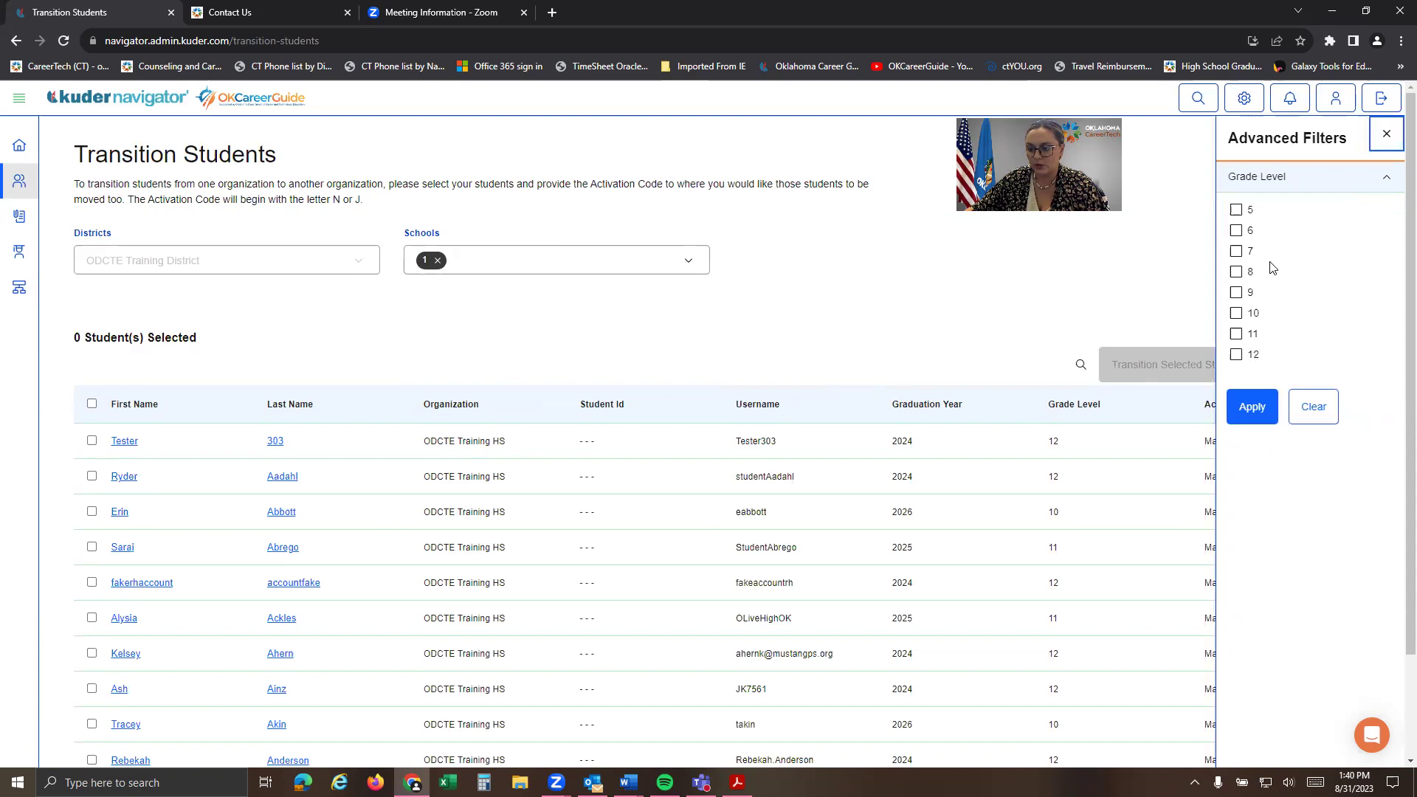
left_click(1236, 356)
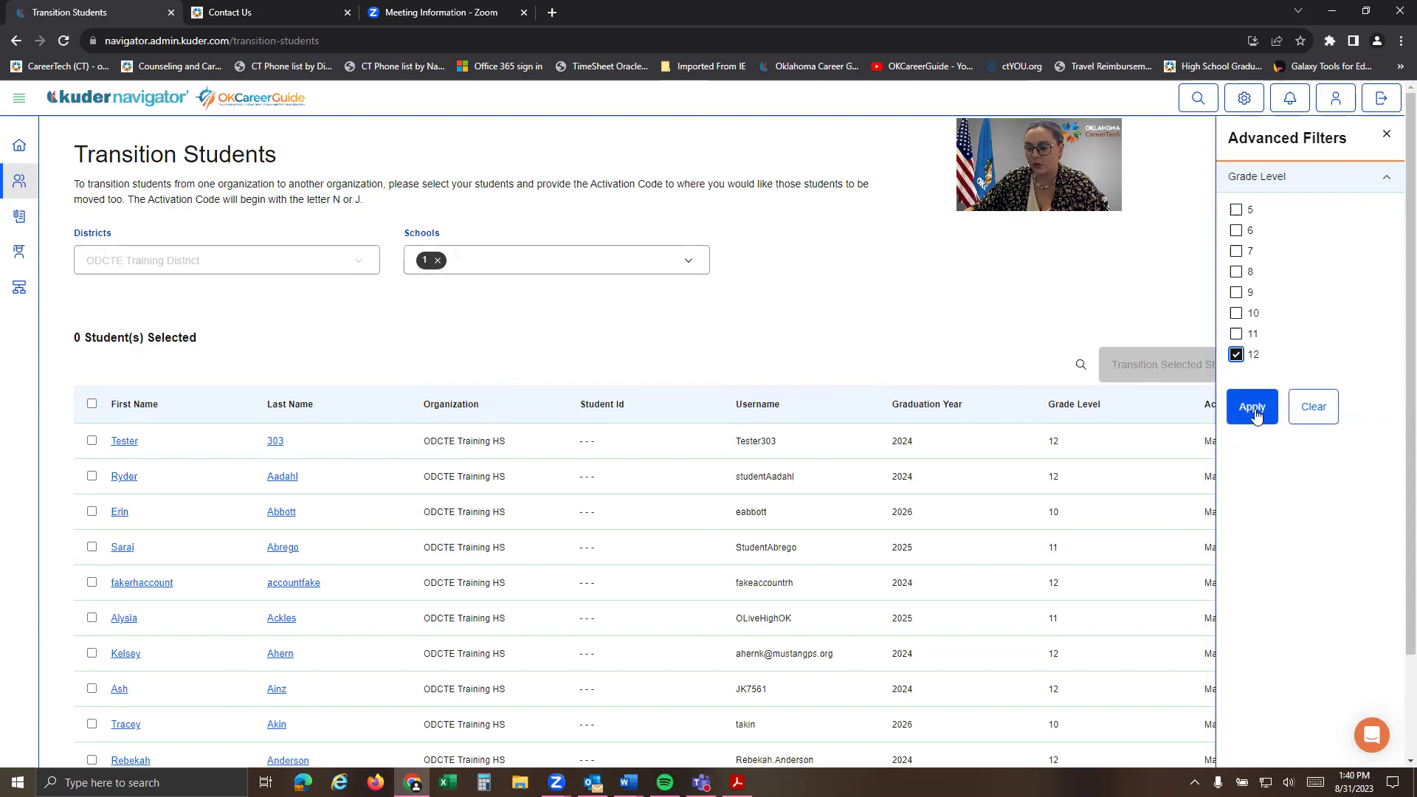
left_click(1252, 407)
scroll(653, 307, "down", 2)
scroll(652, 308, "down", 1)
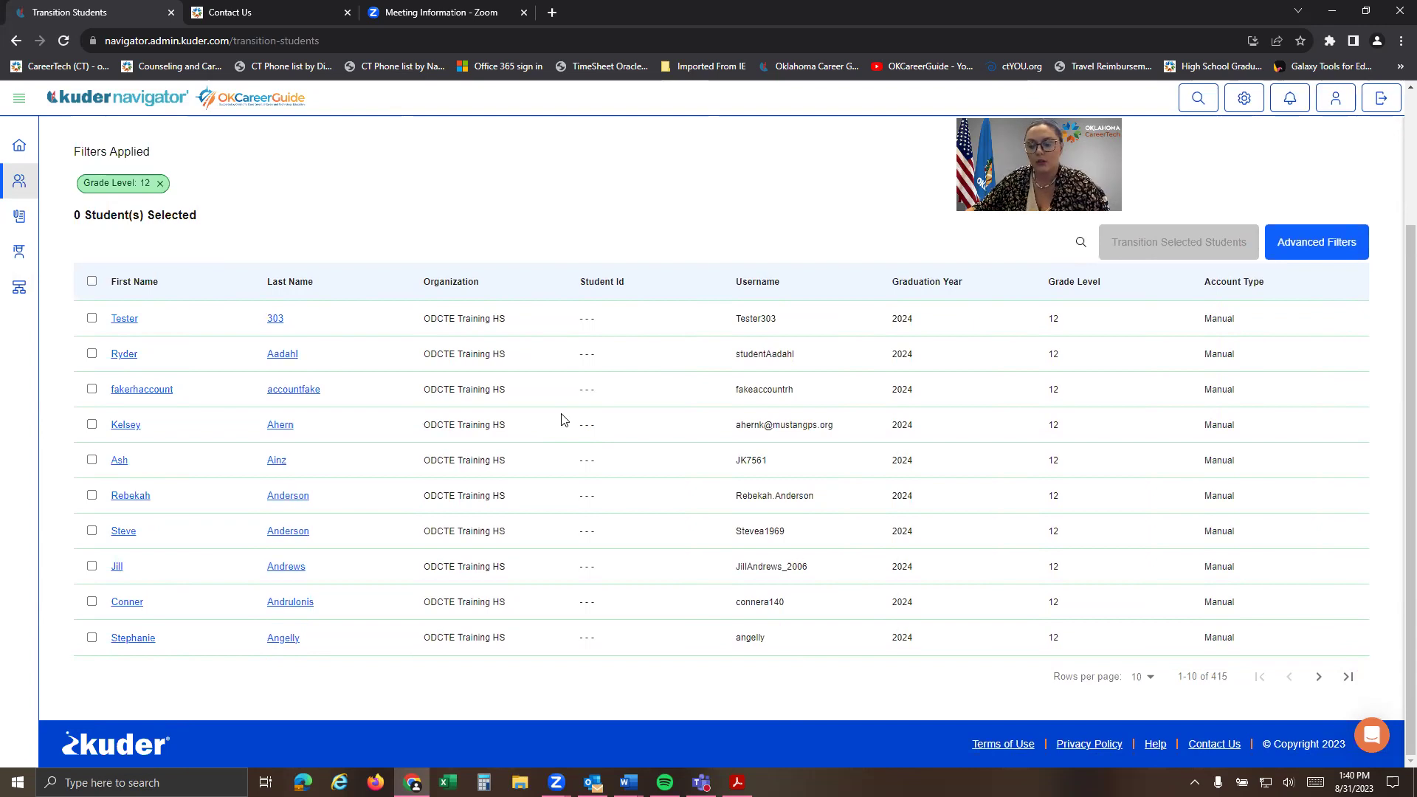
left_click(92, 283)
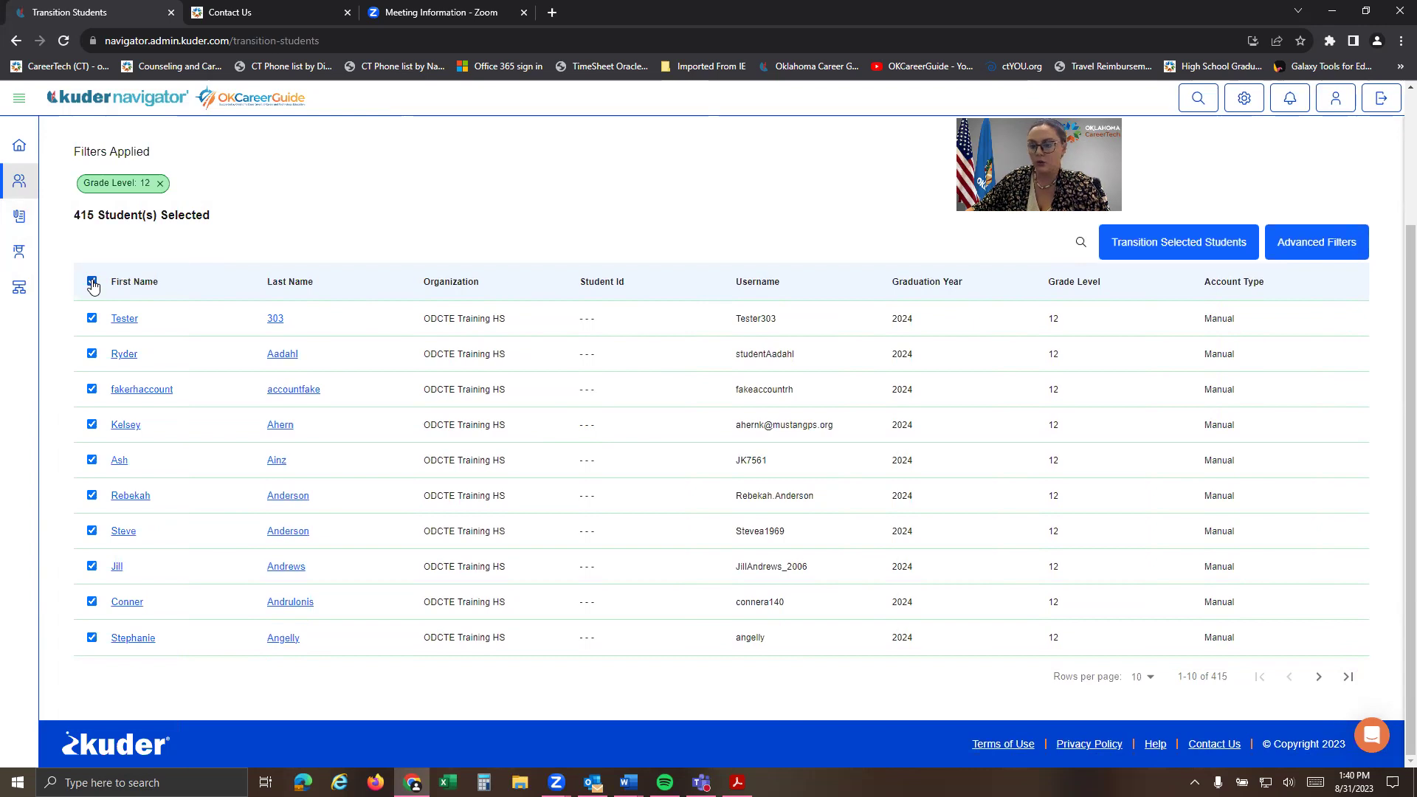
scroll(494, 265, "up", 3)
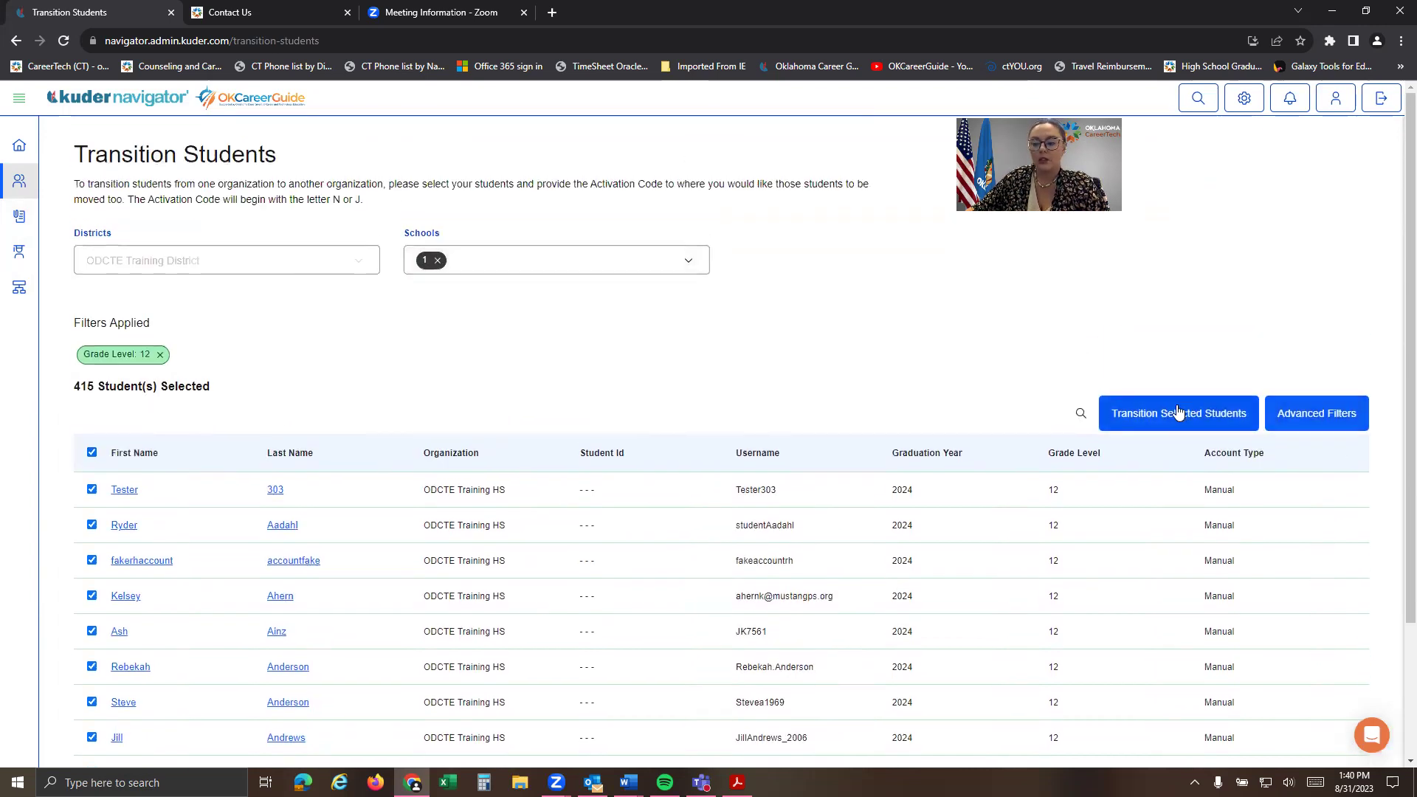
left_click(1154, 417)
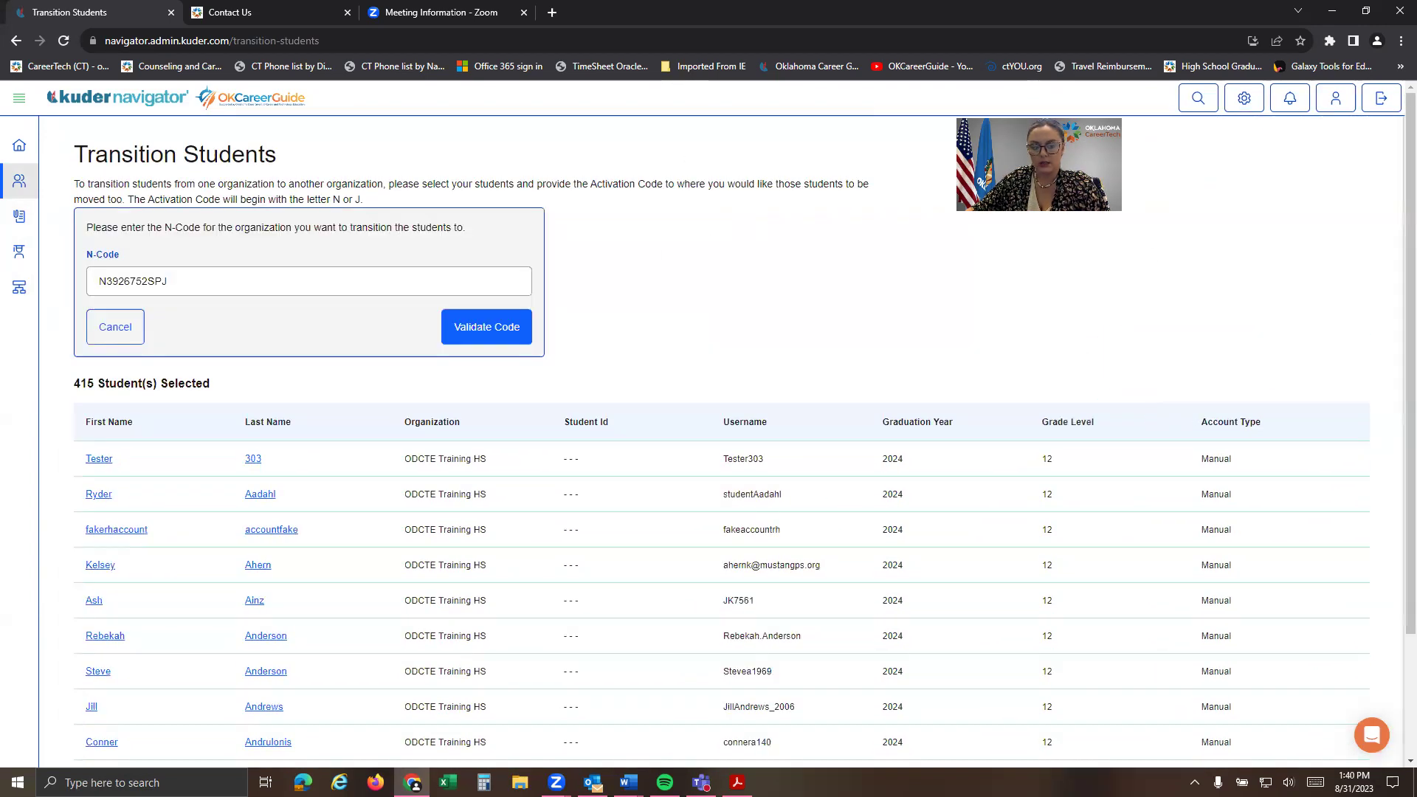
left_click_drag(165, 281, 73, 280)
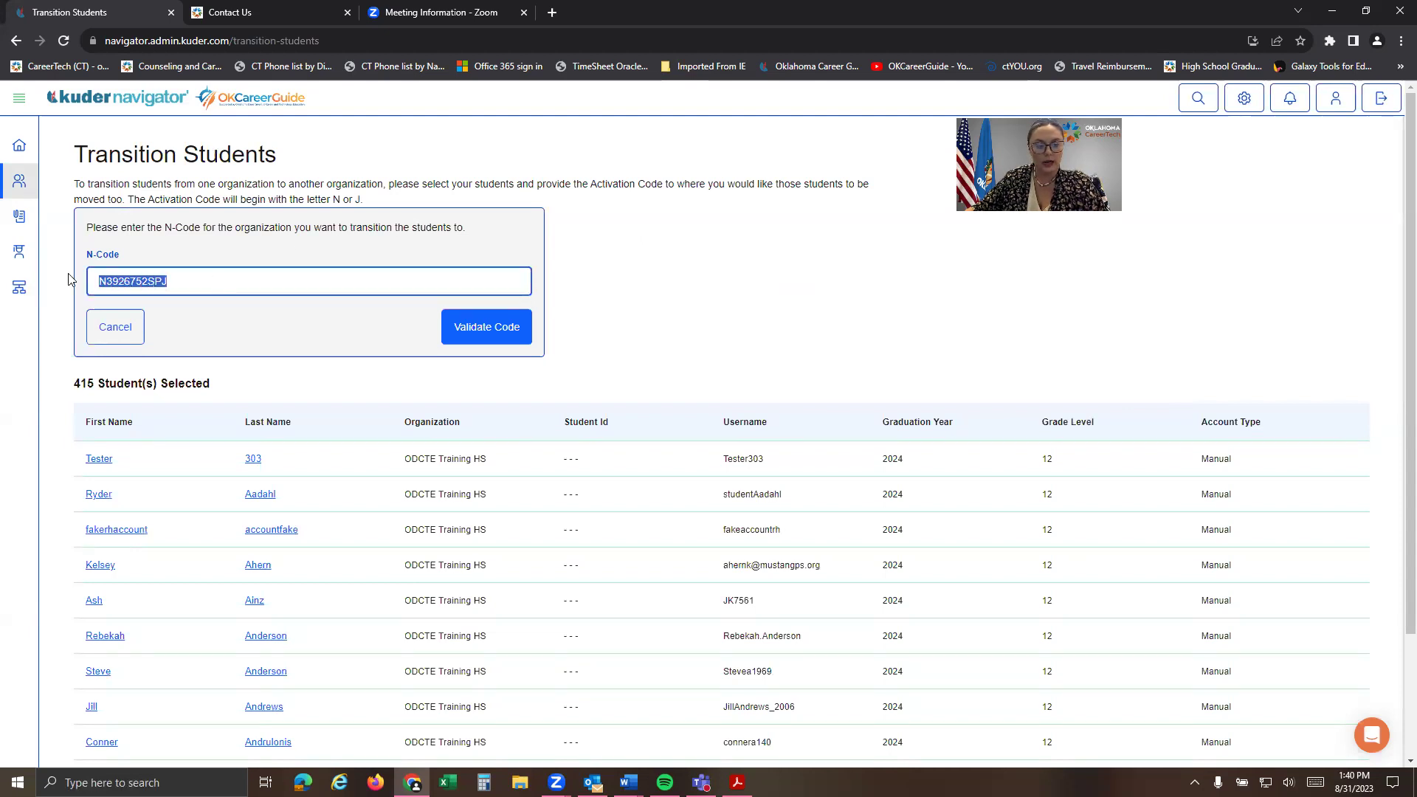
key("BackSpace")
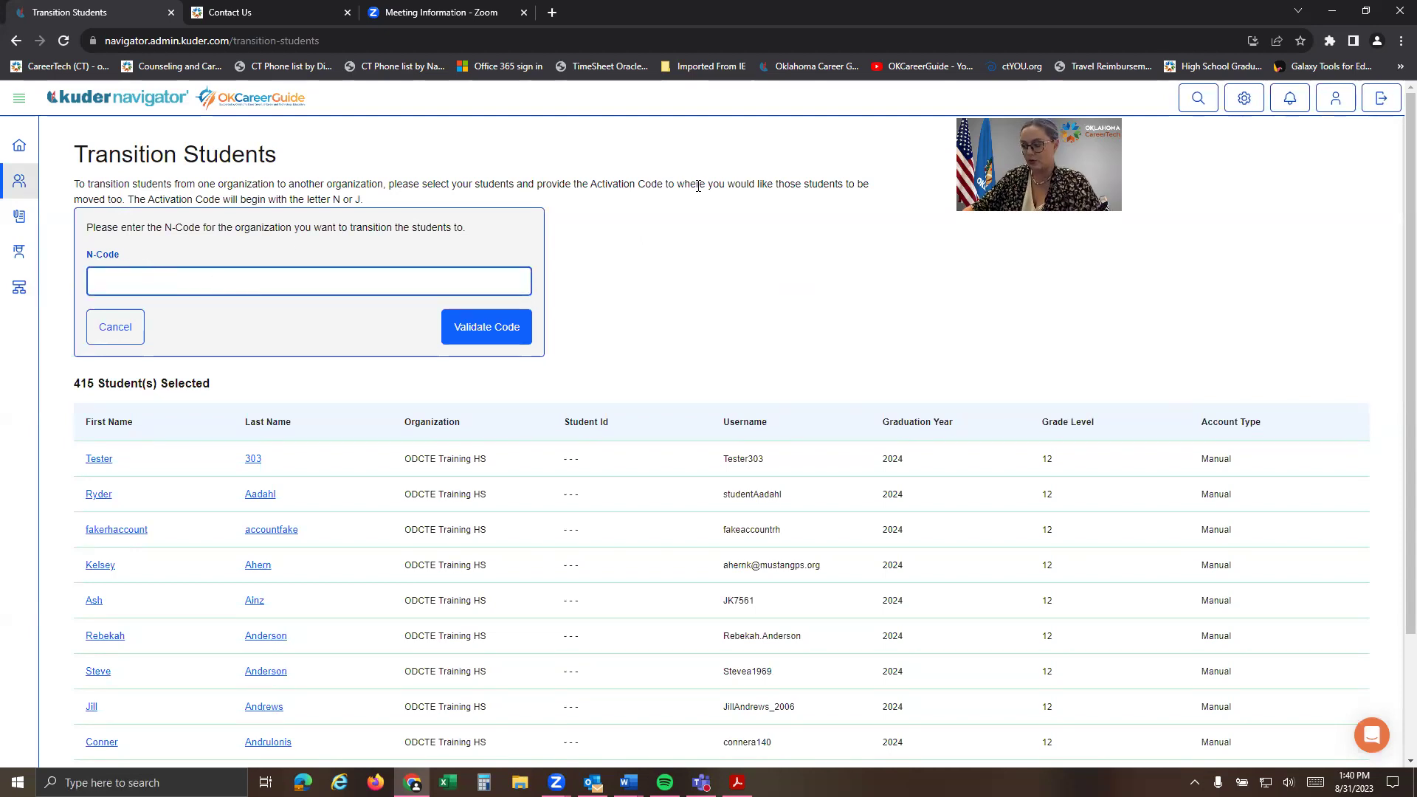
key("alt+Tab")
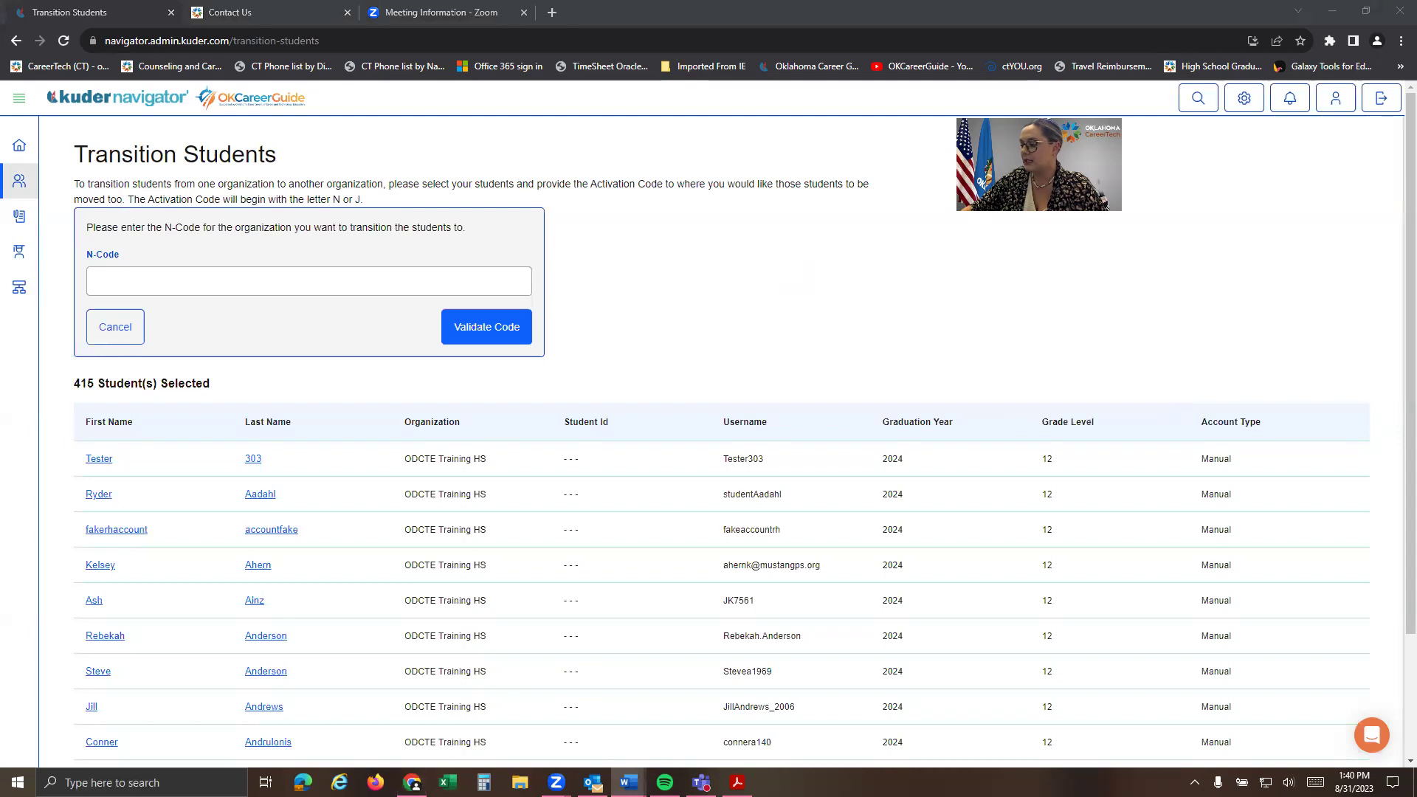
left_click(292, 273)
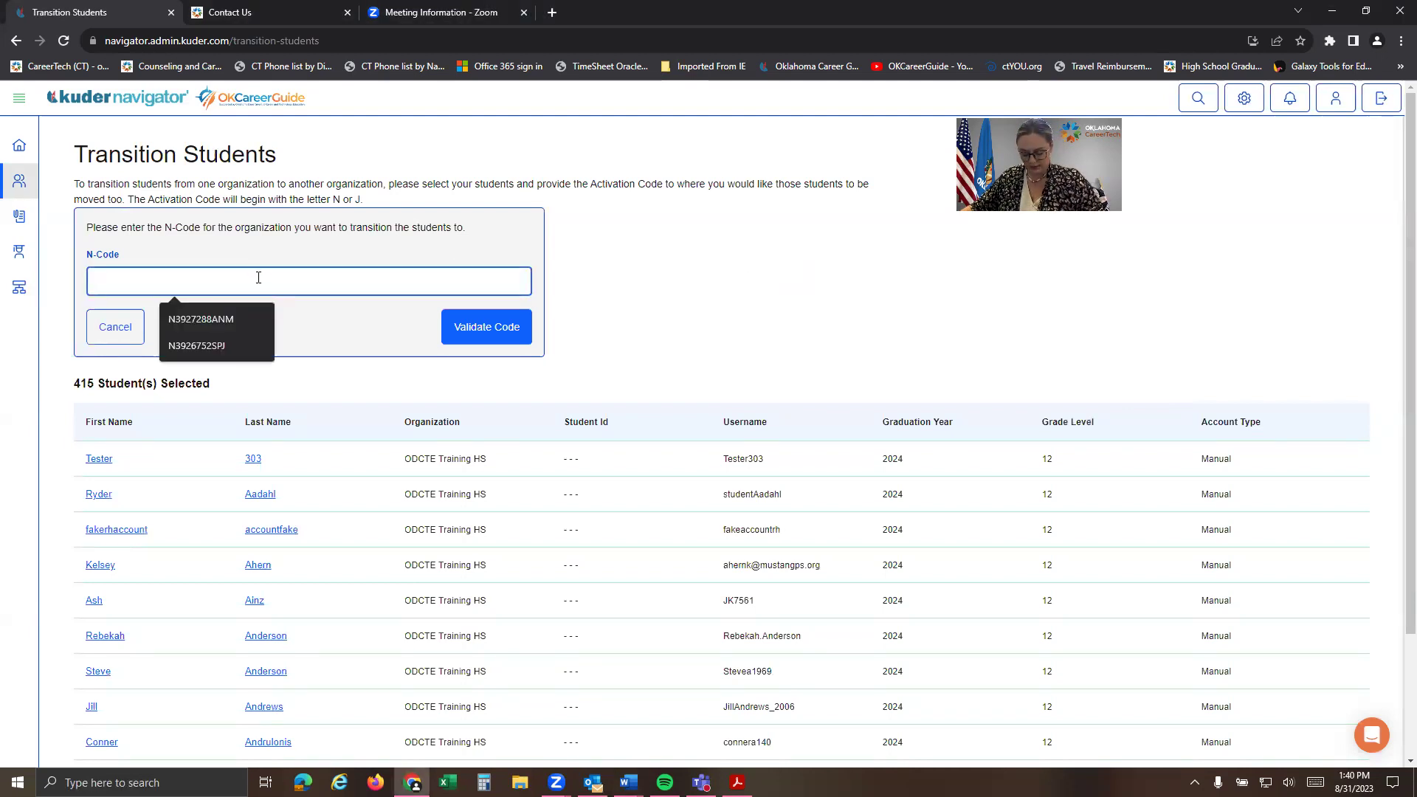
left_click(253, 317)
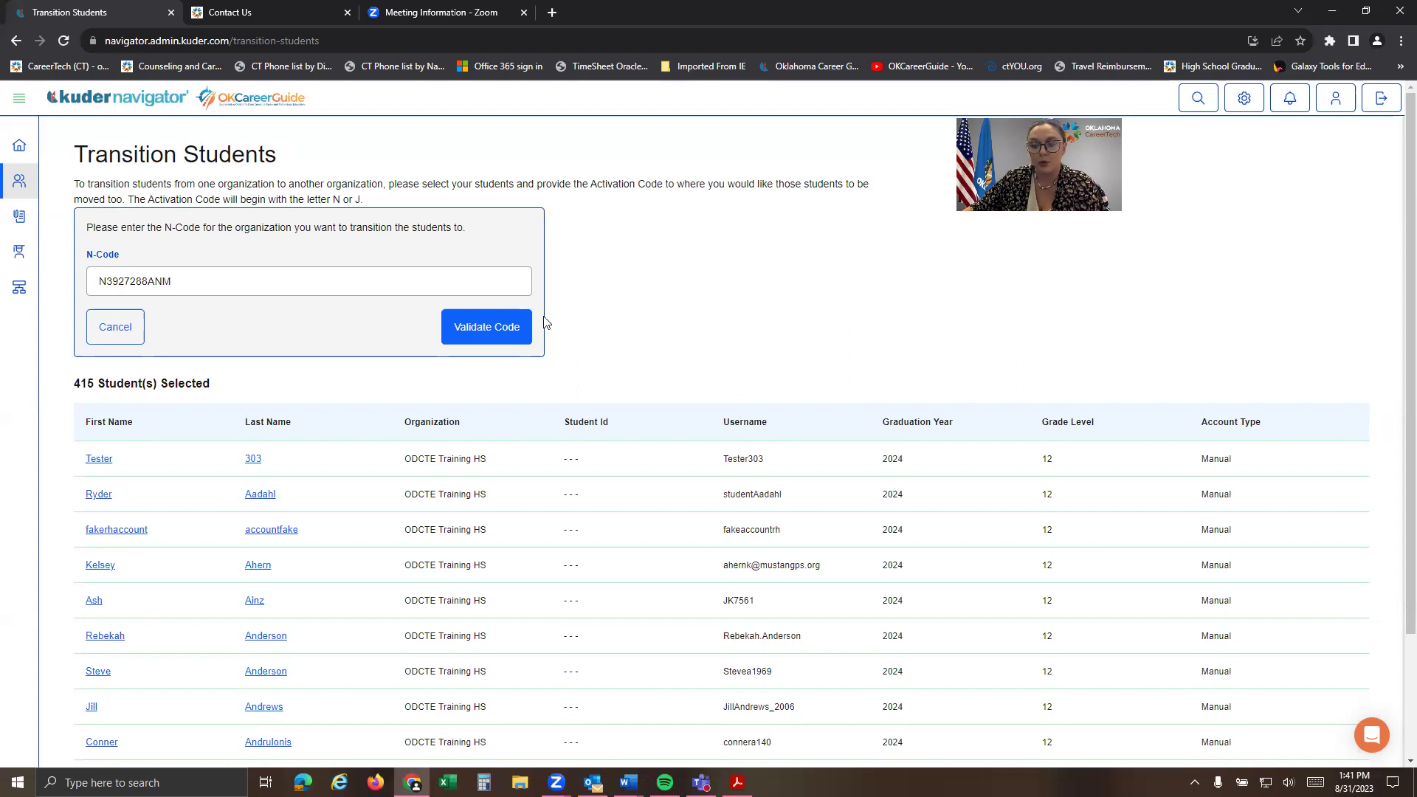
left_click(107, 327)
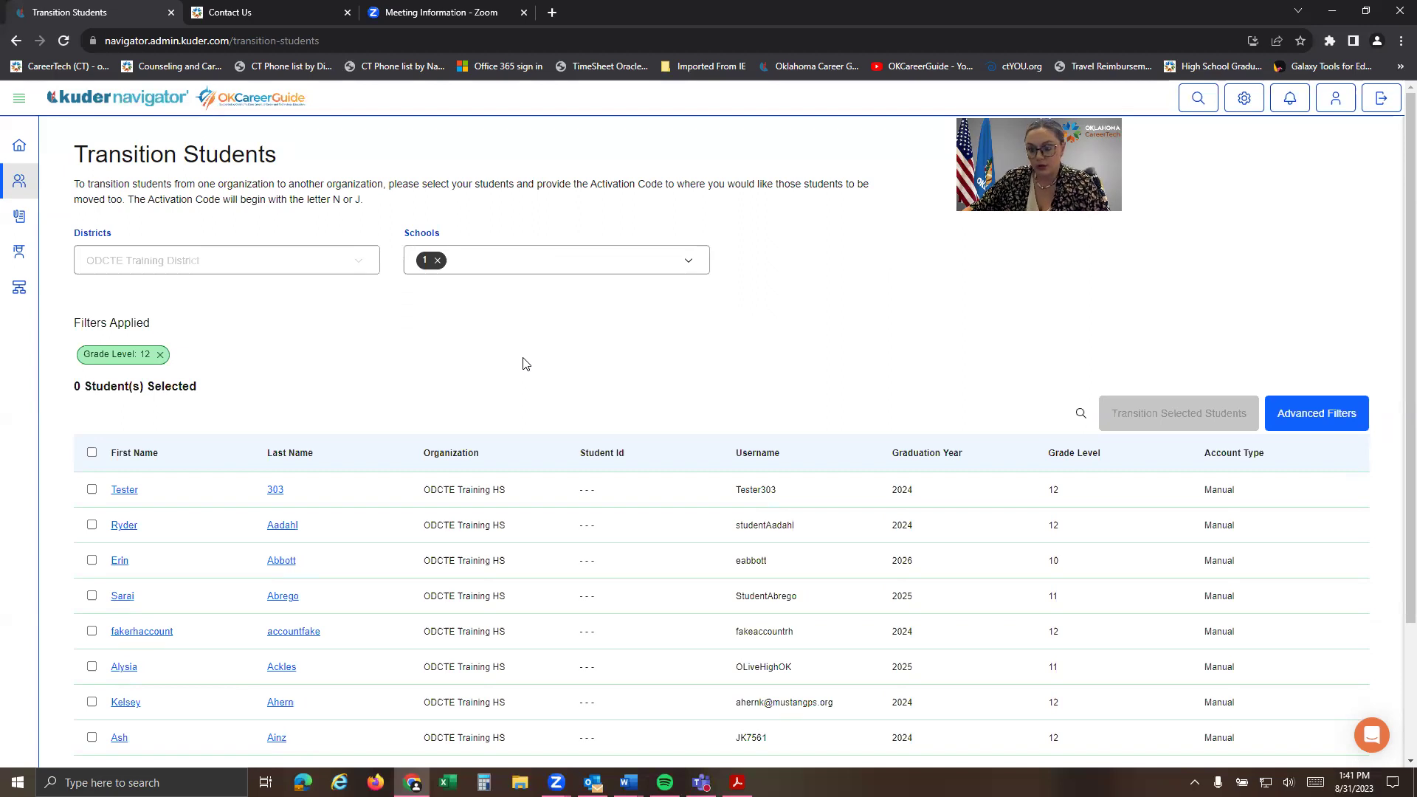
Step: Go to School Management under Organization Management, keeping ODCTE Training HS as the selected school
mouse_move(5, 315)
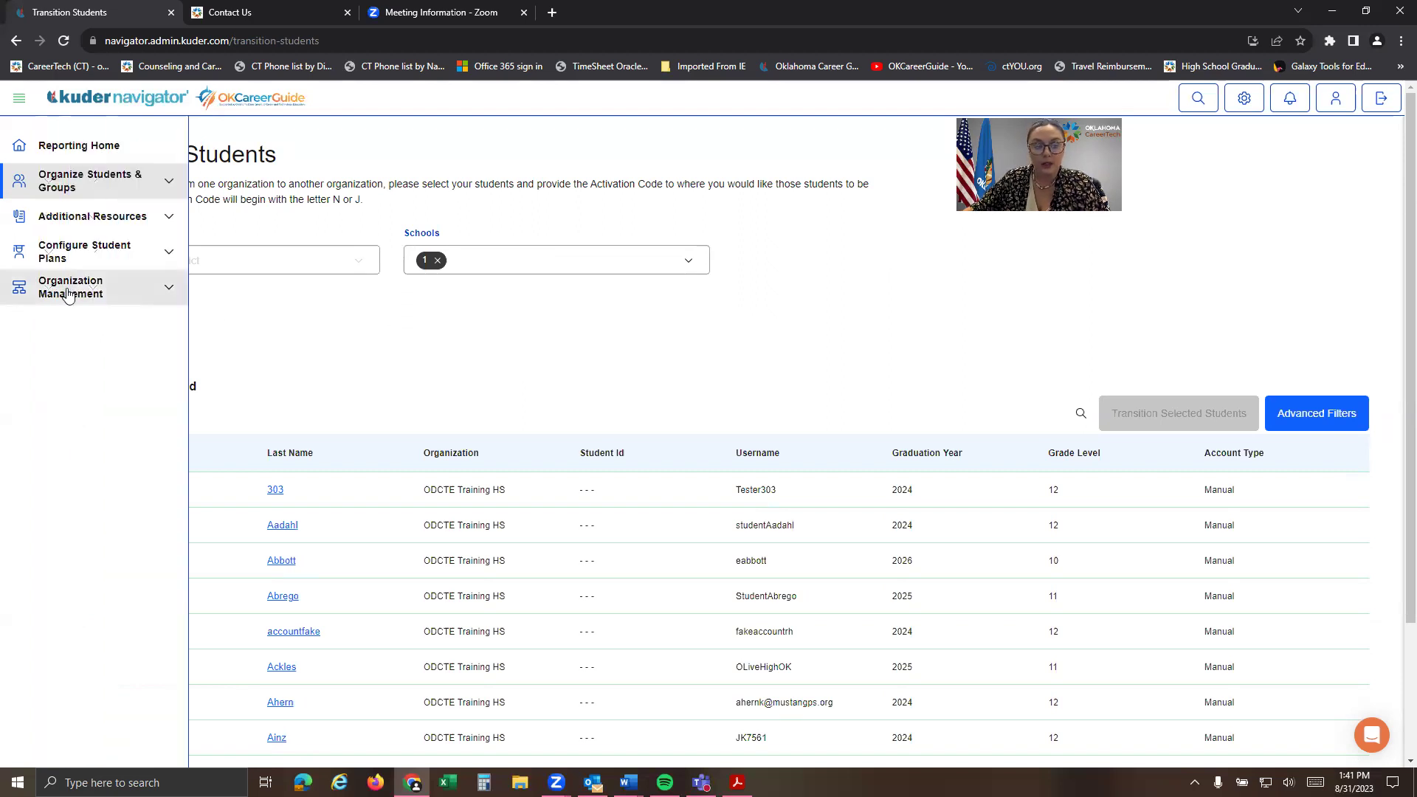
left_click(68, 294)
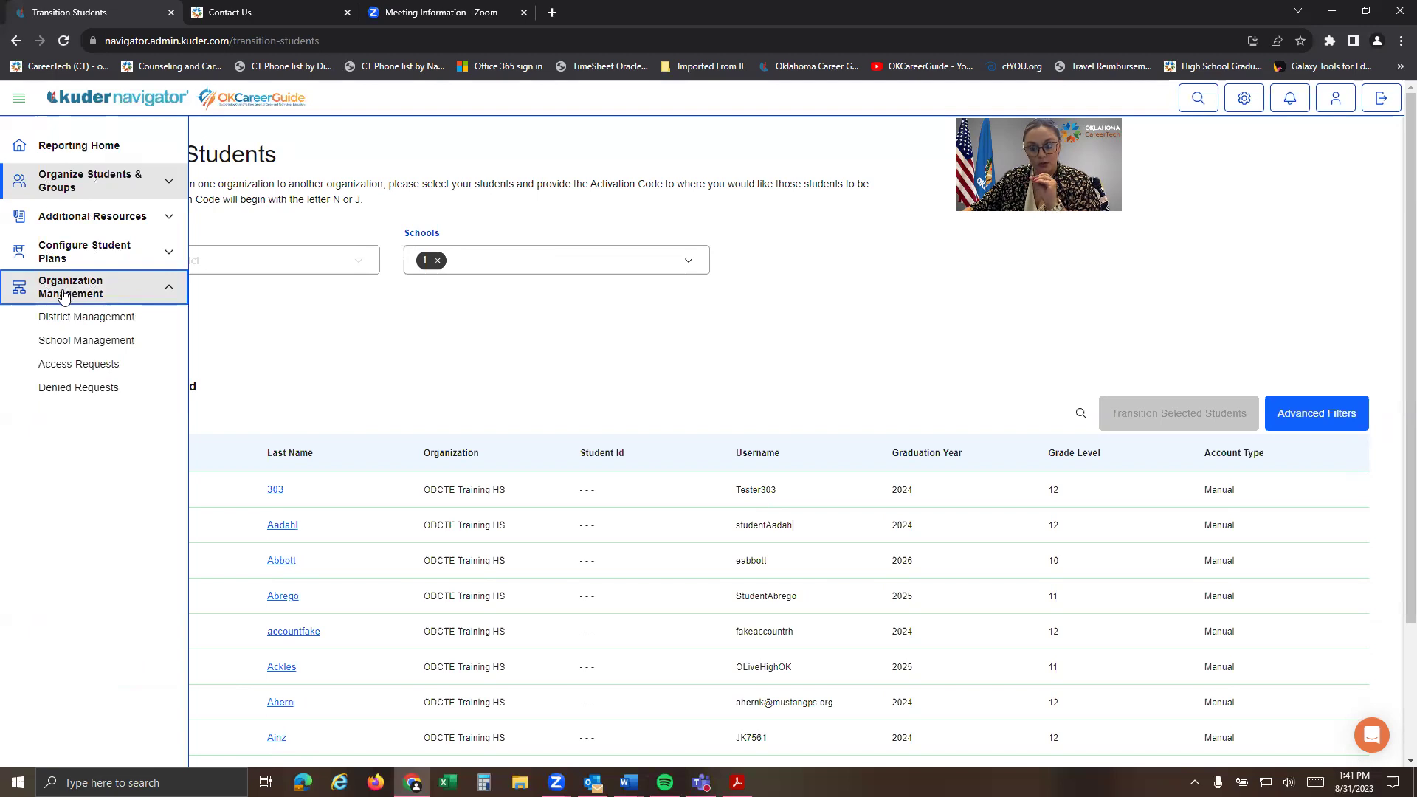
left_click(51, 341)
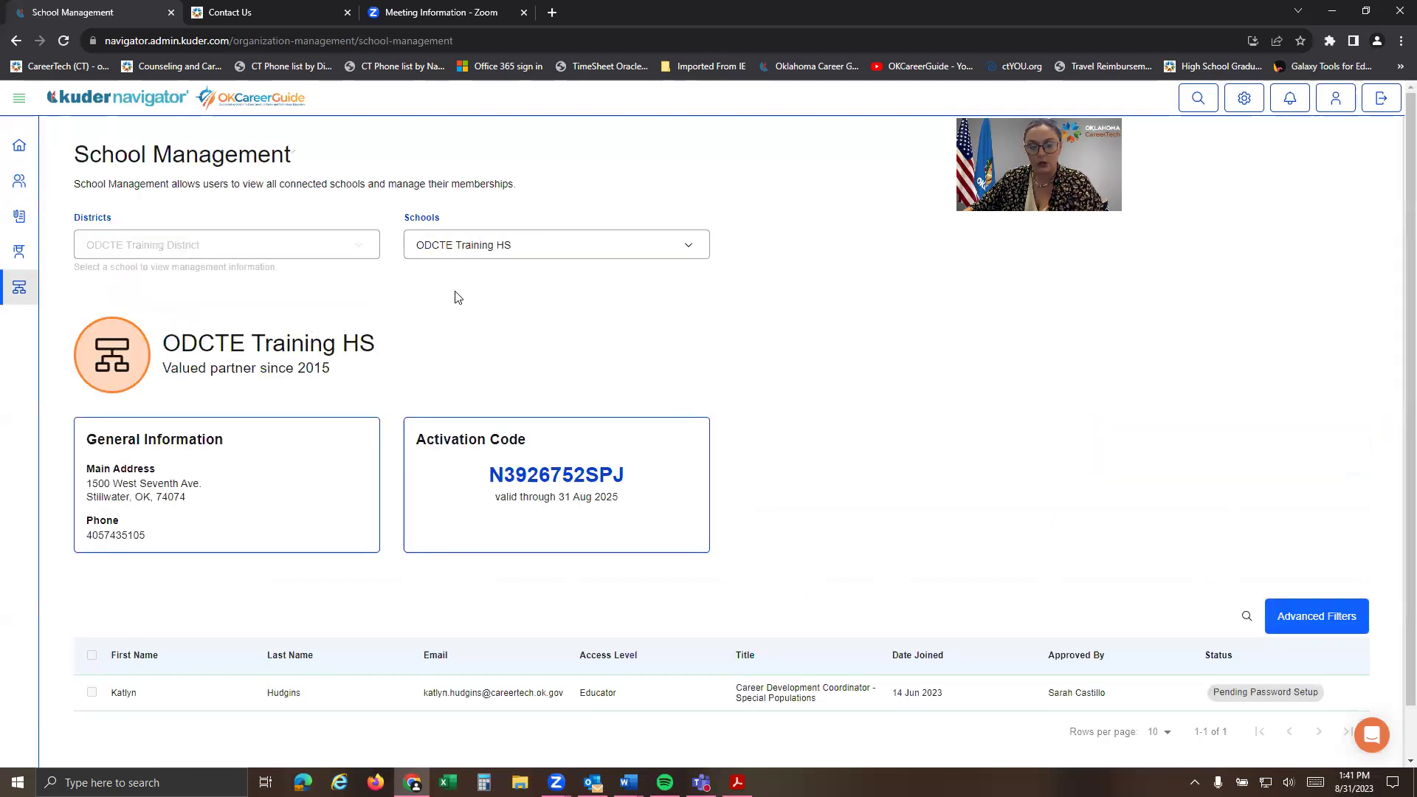
left_click(72, 288)
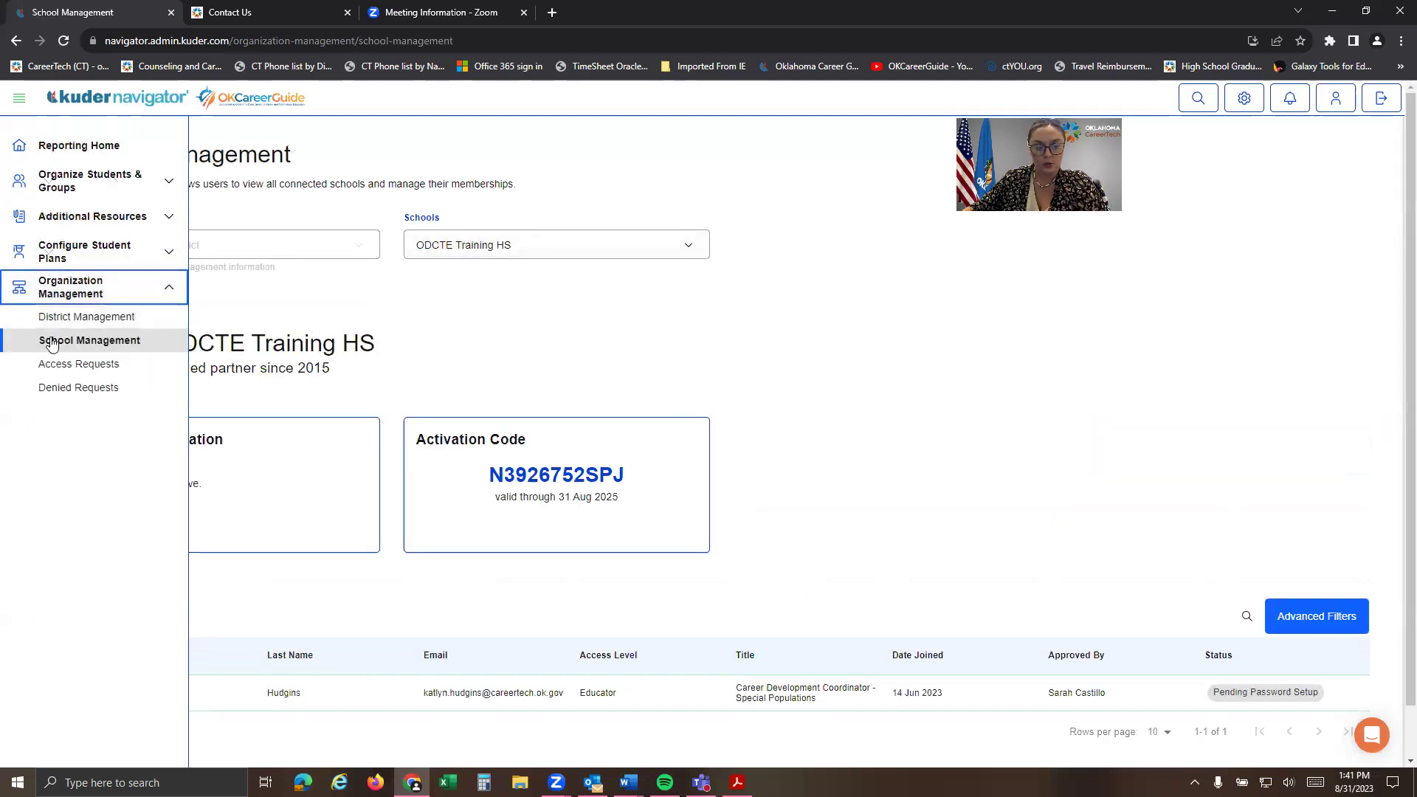
left_click(595, 255)
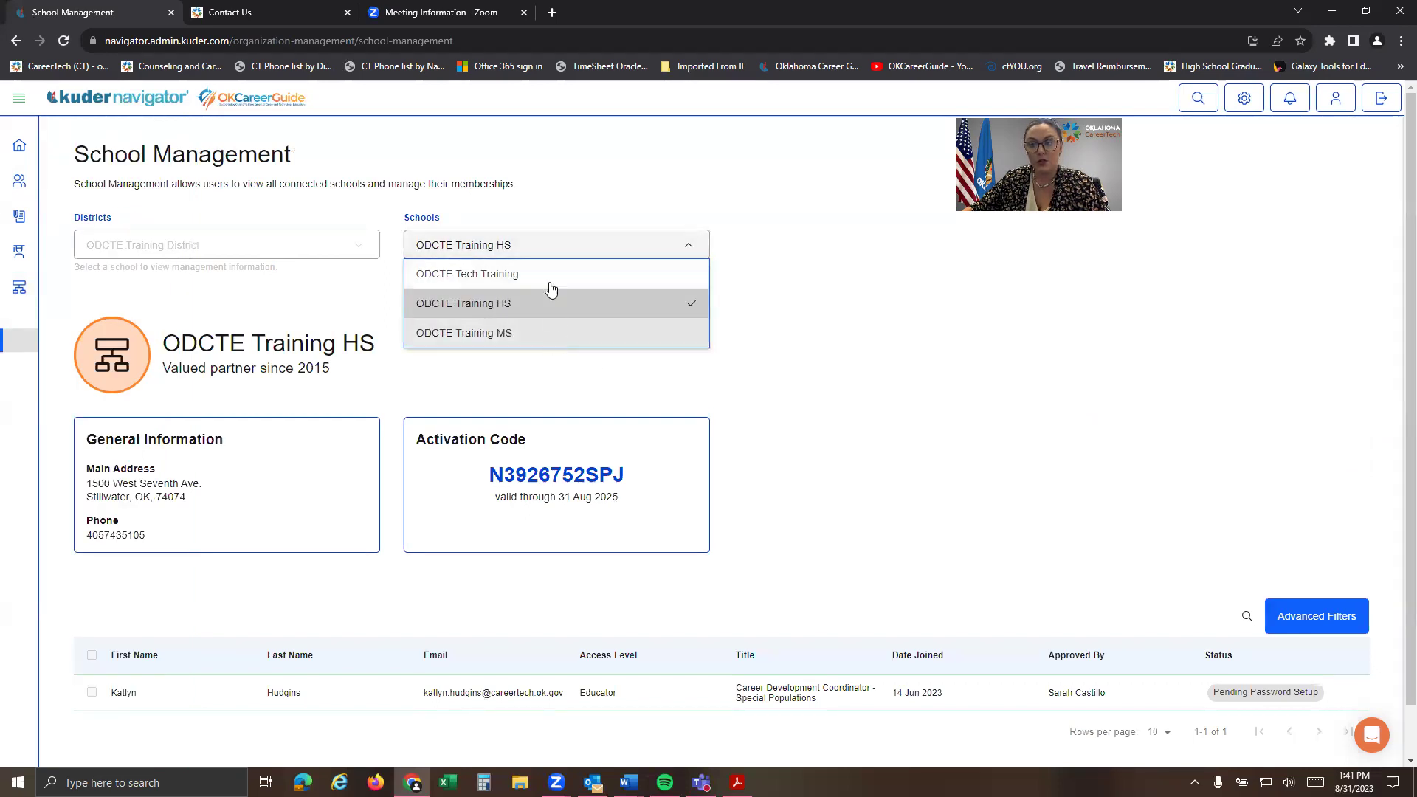
left_click(795, 399)
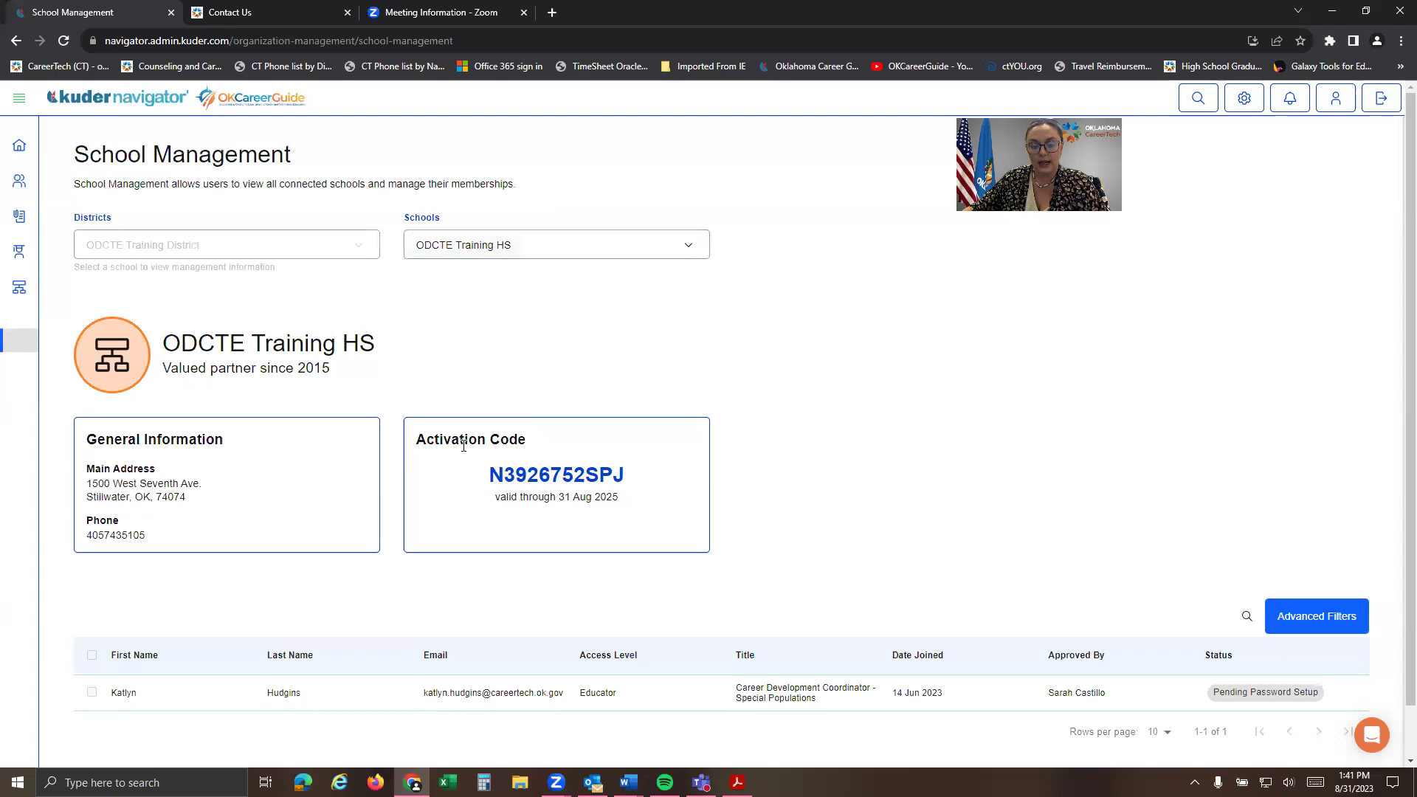